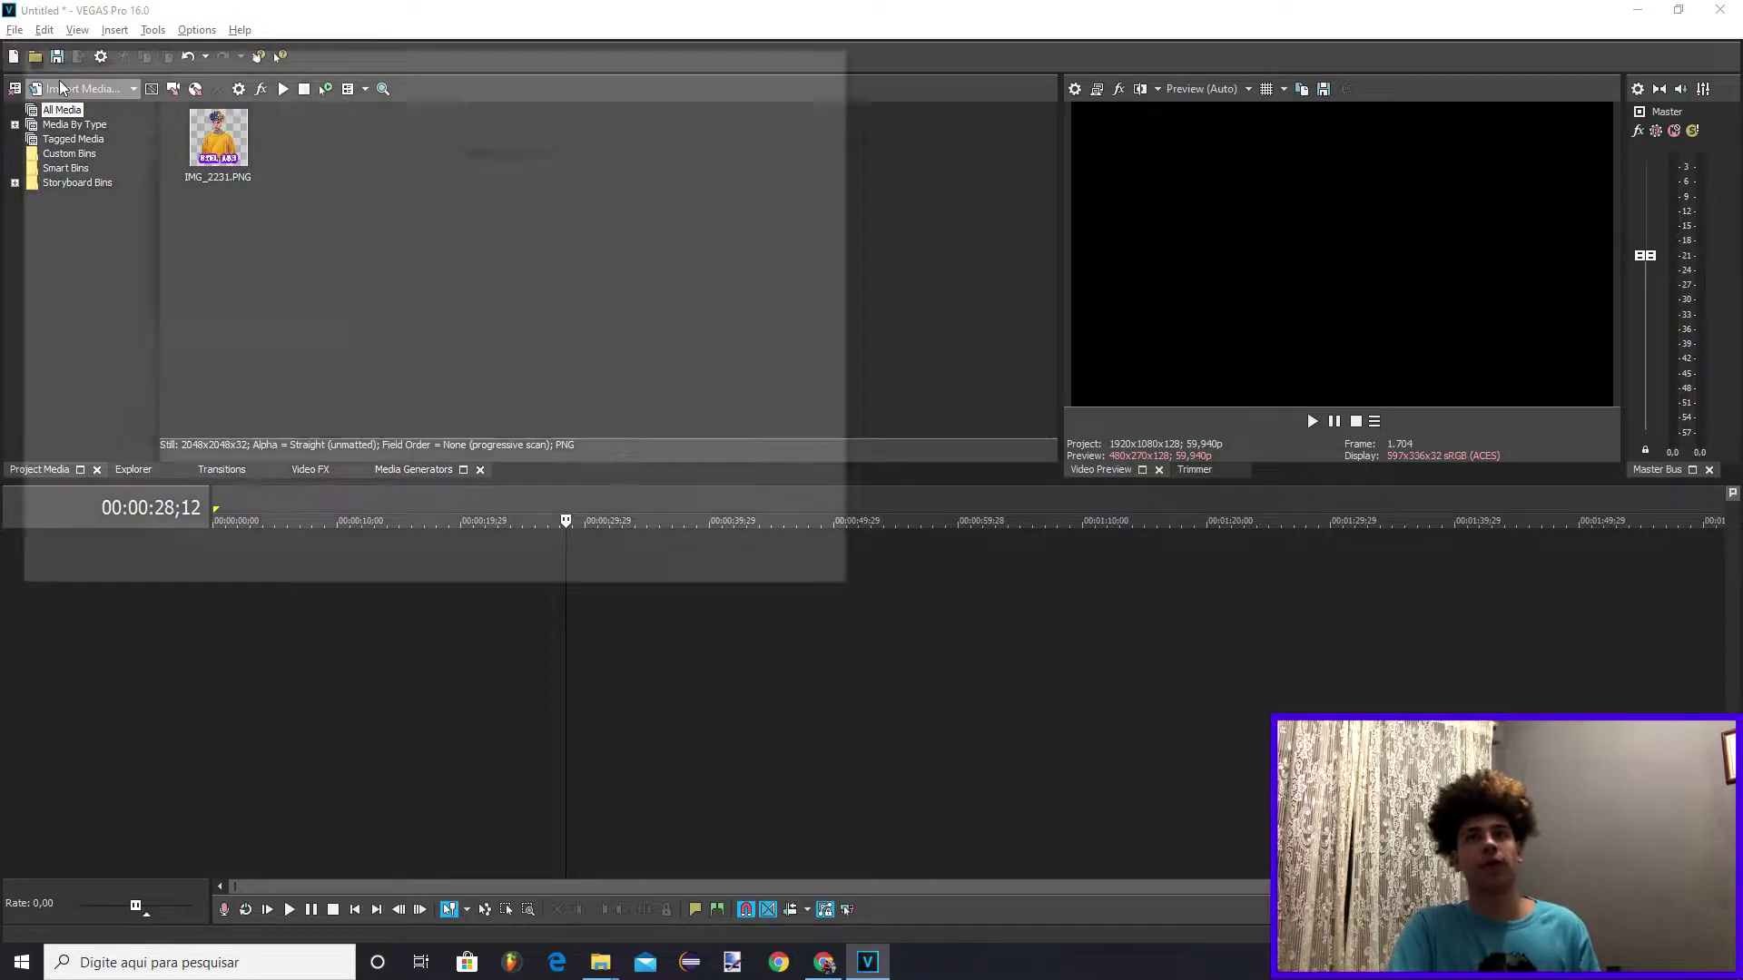
Place IMG_2231.PNG at the start of the timeline and turn off the preview's sRGB (ACES) view transform
double_click(187, 203)
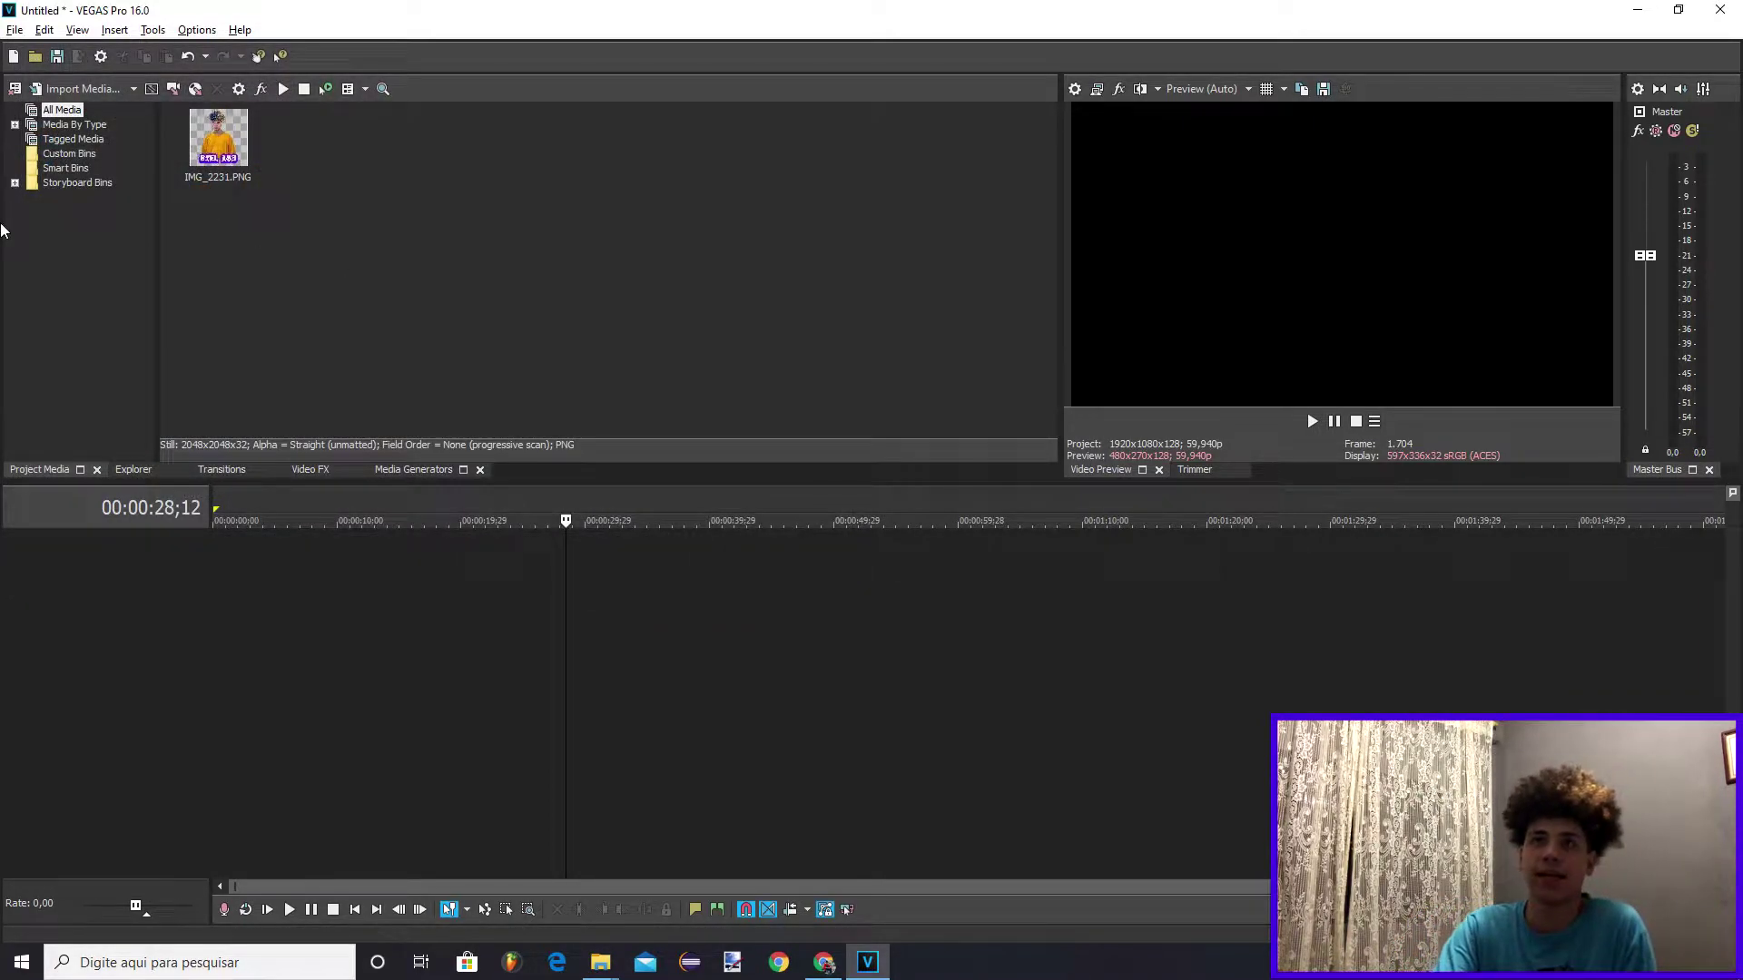
drag(237, 173, 227, 559)
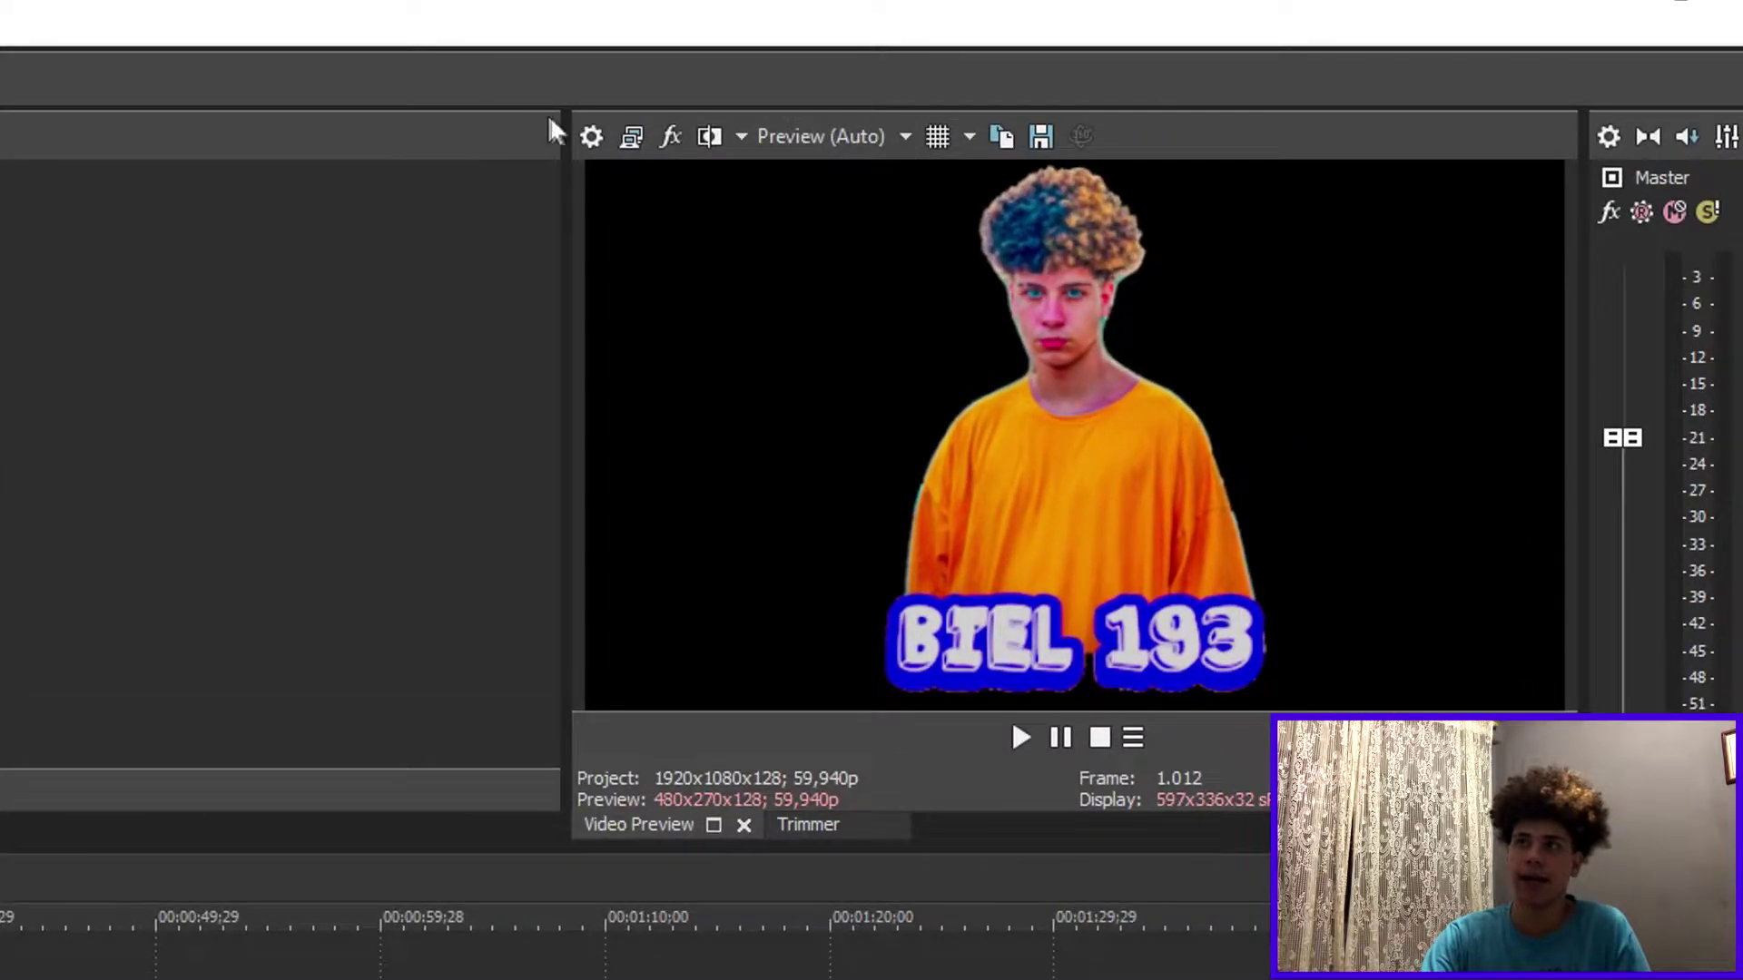
click(588, 133)
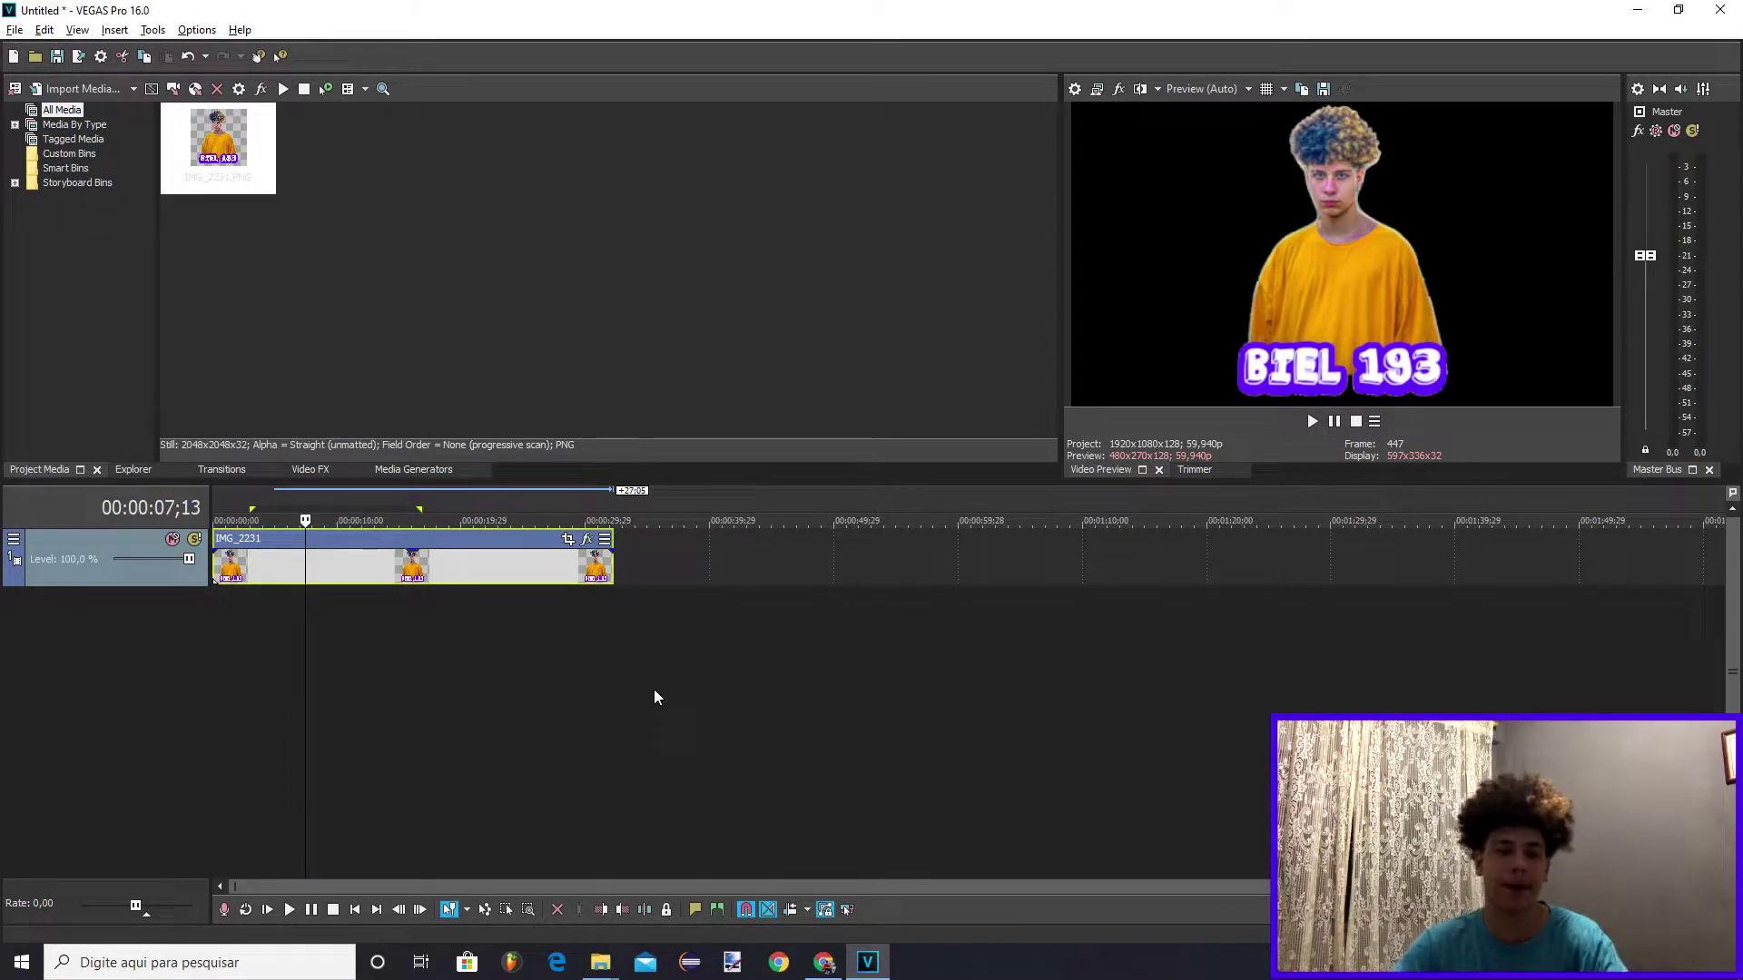
Shrink the image in the preview by enlarging its Pan/Crop frame to about 2.345 by 2.345, keeping it centred
click(568, 539)
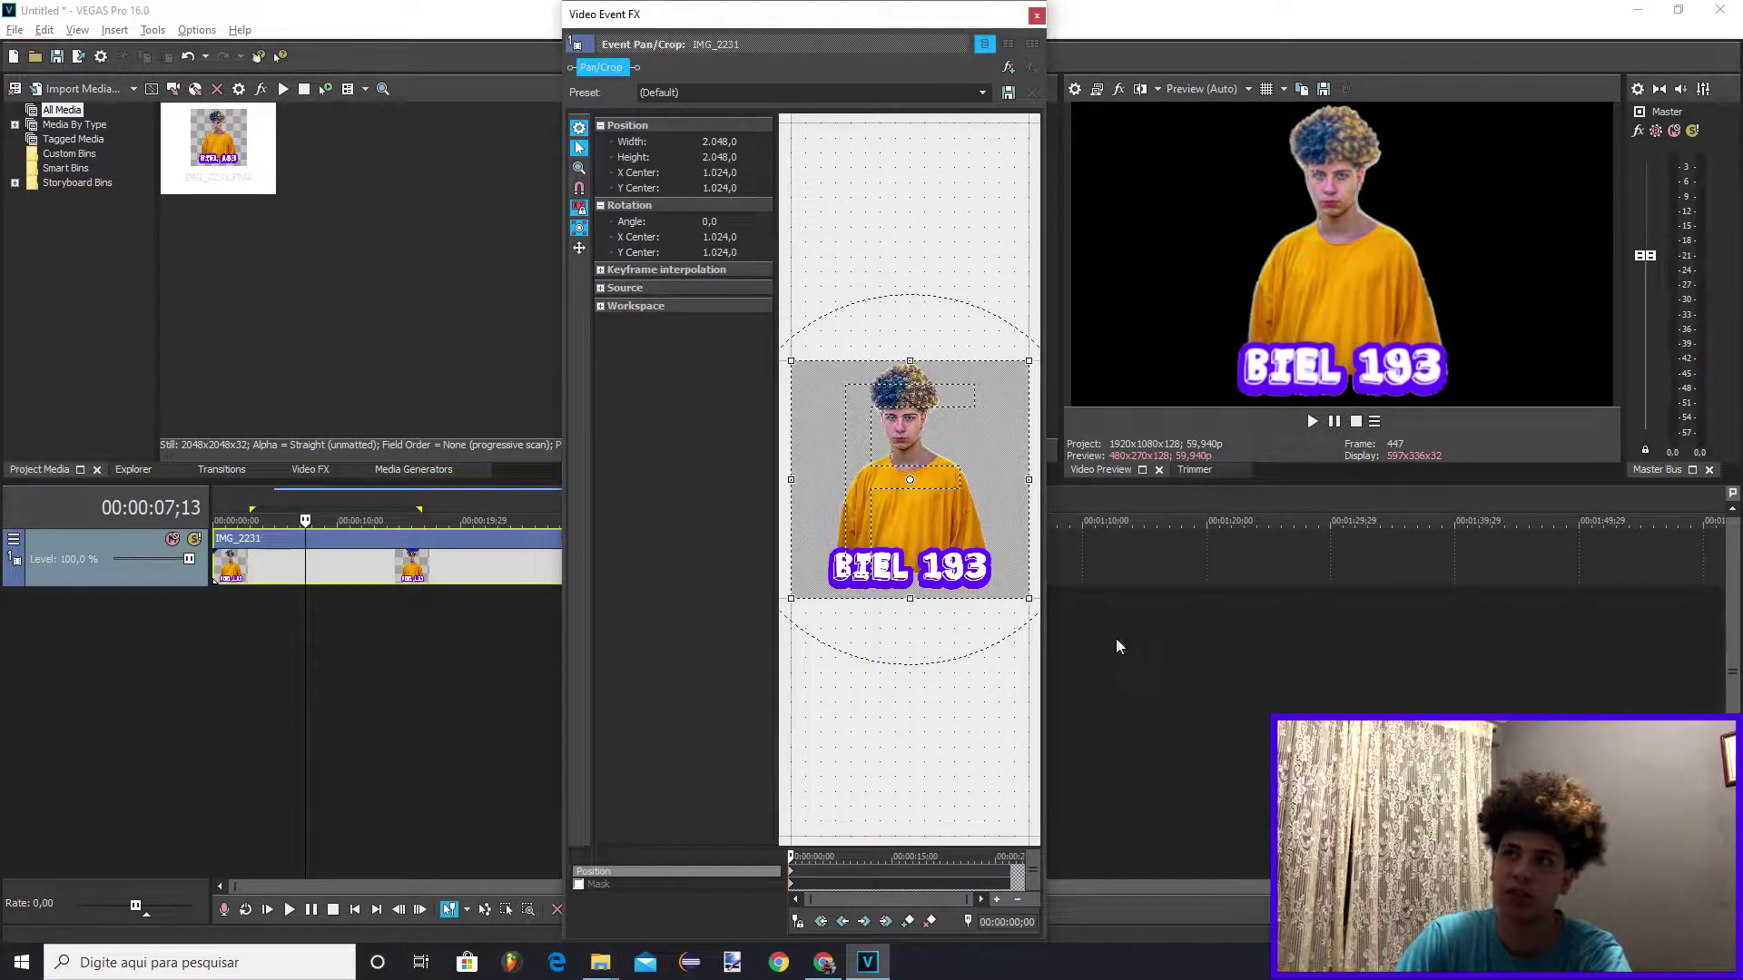
drag(1014, 599, 1023, 616)
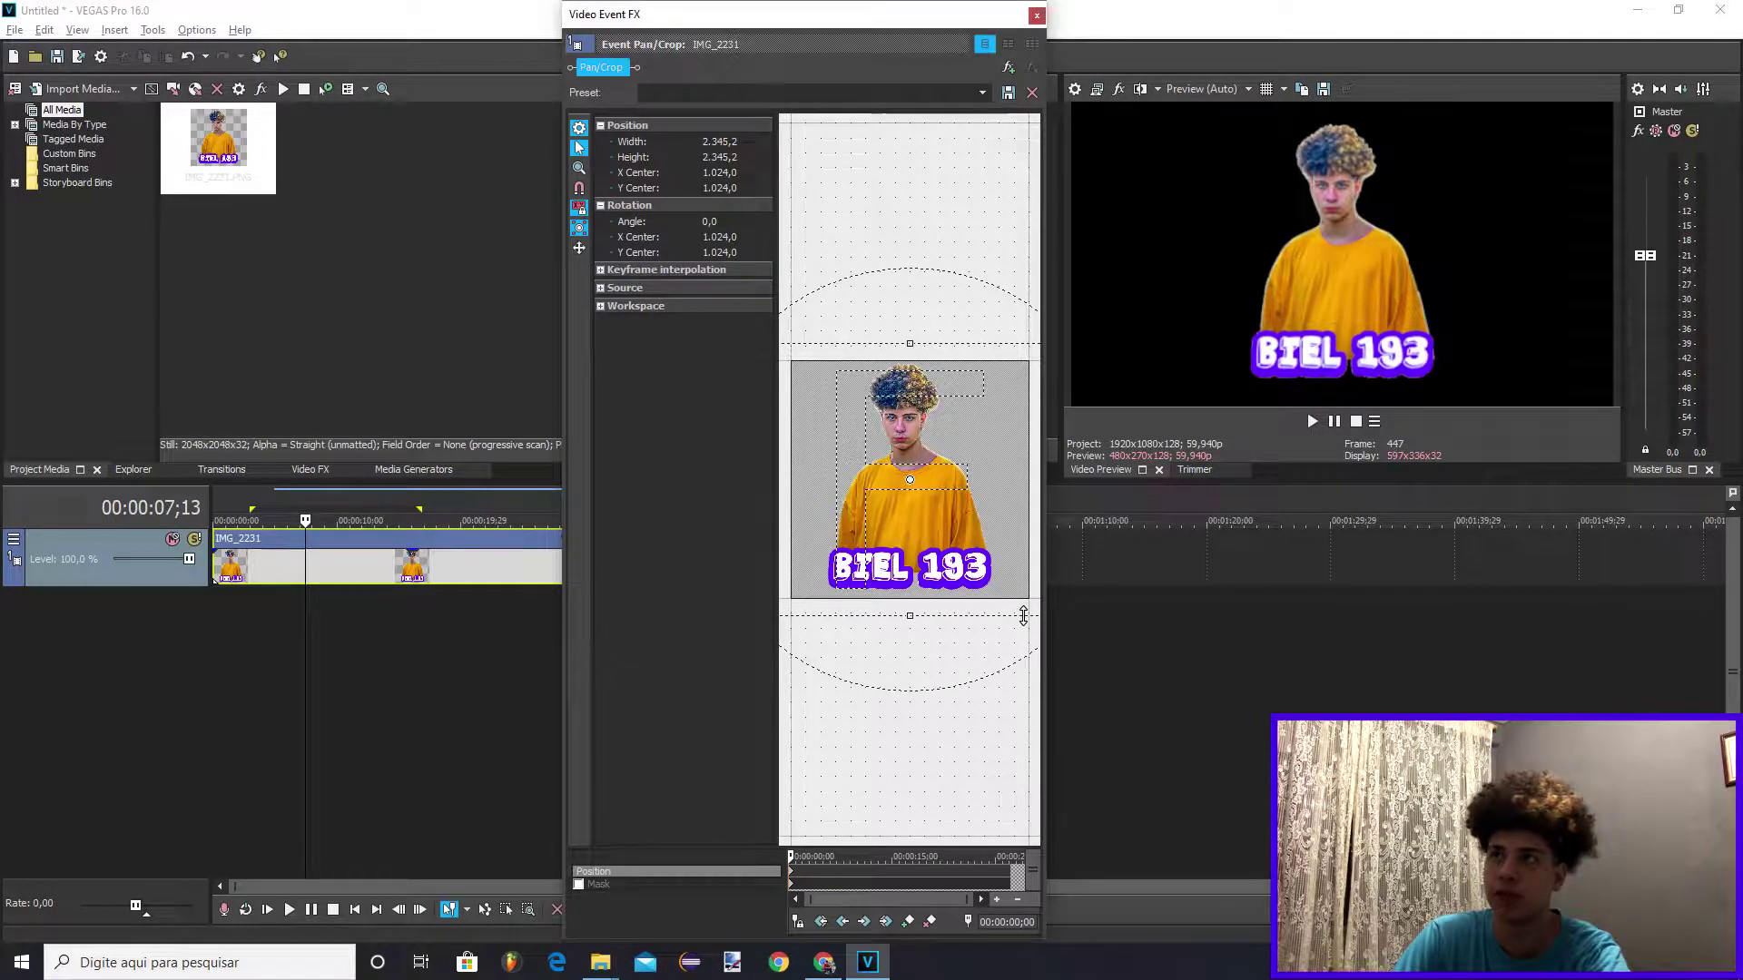
click(1035, 15)
click(568, 540)
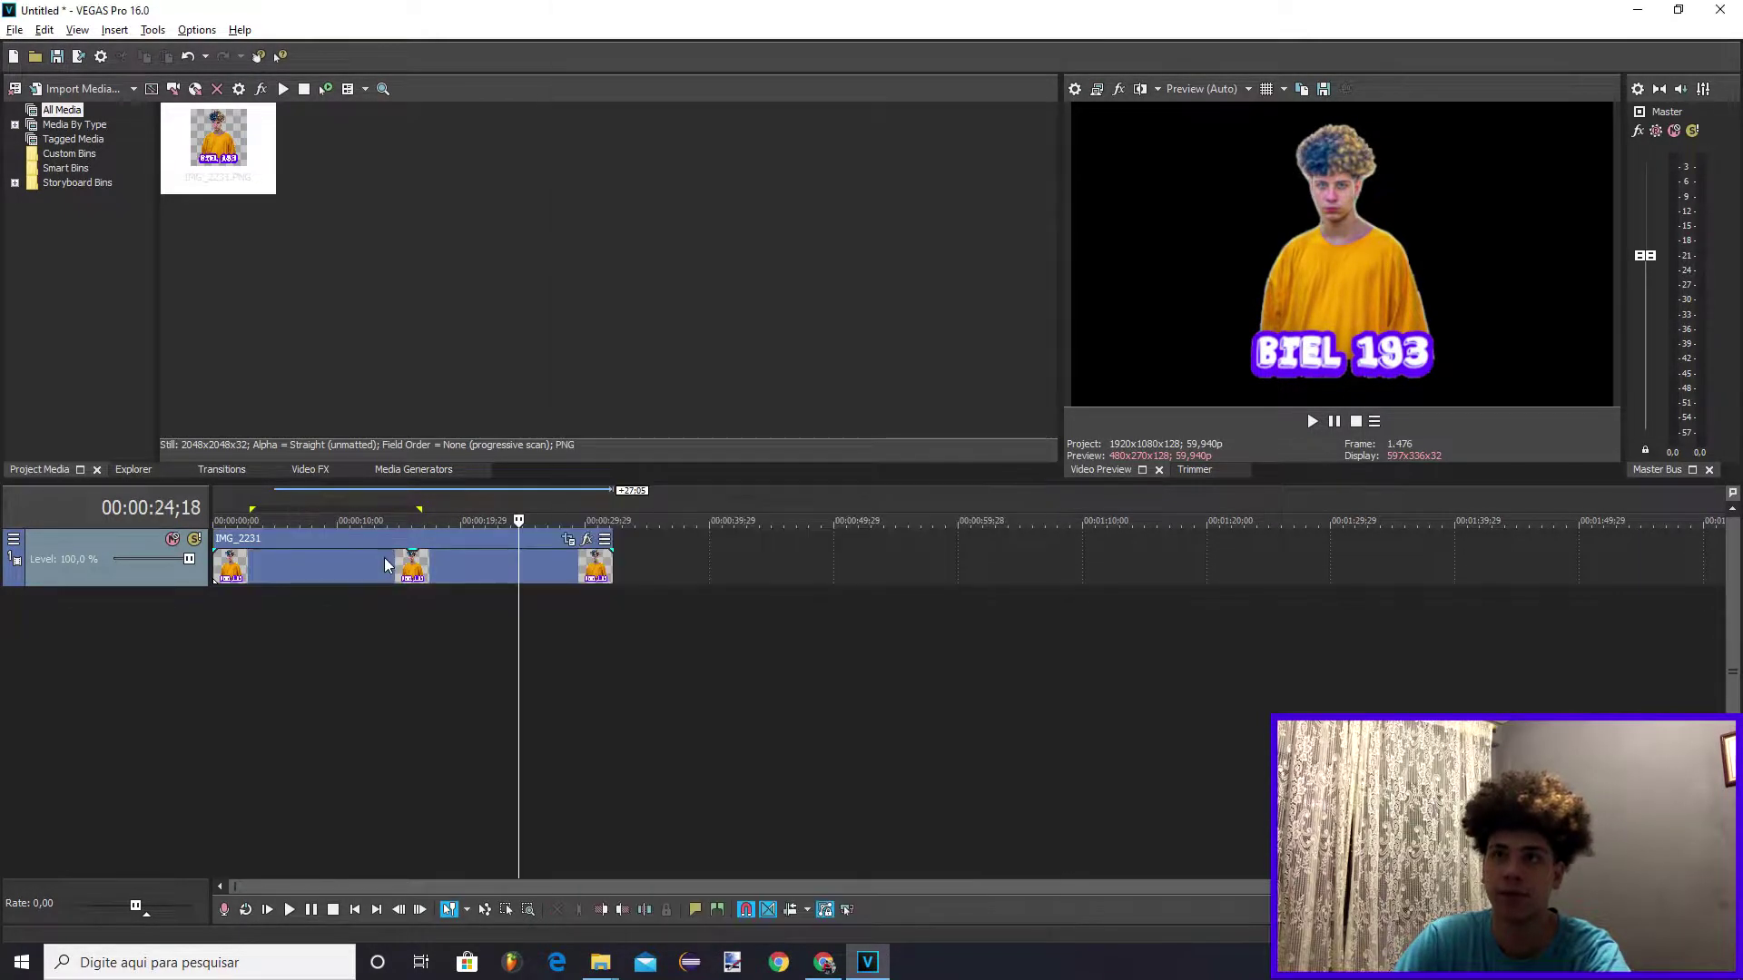
Duplicate the IMG_2231 event to the start of a new video track above the original
right_click(384, 558)
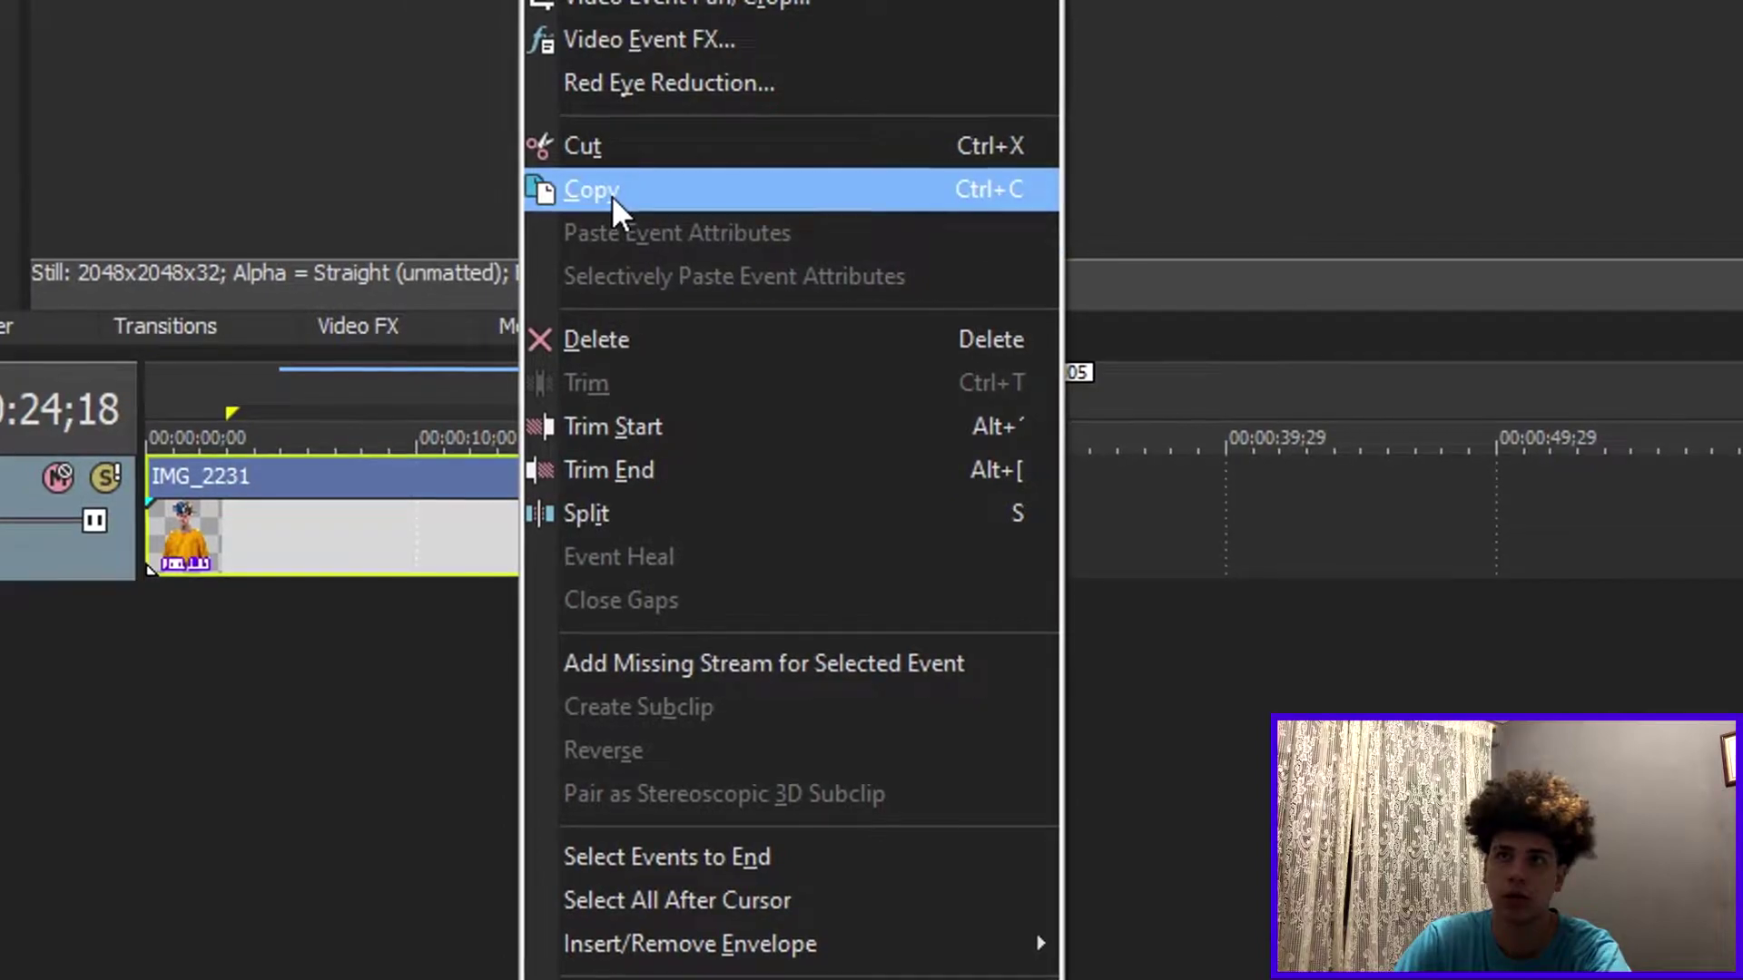
click(427, 409)
right_click(151, 683)
click(204, 797)
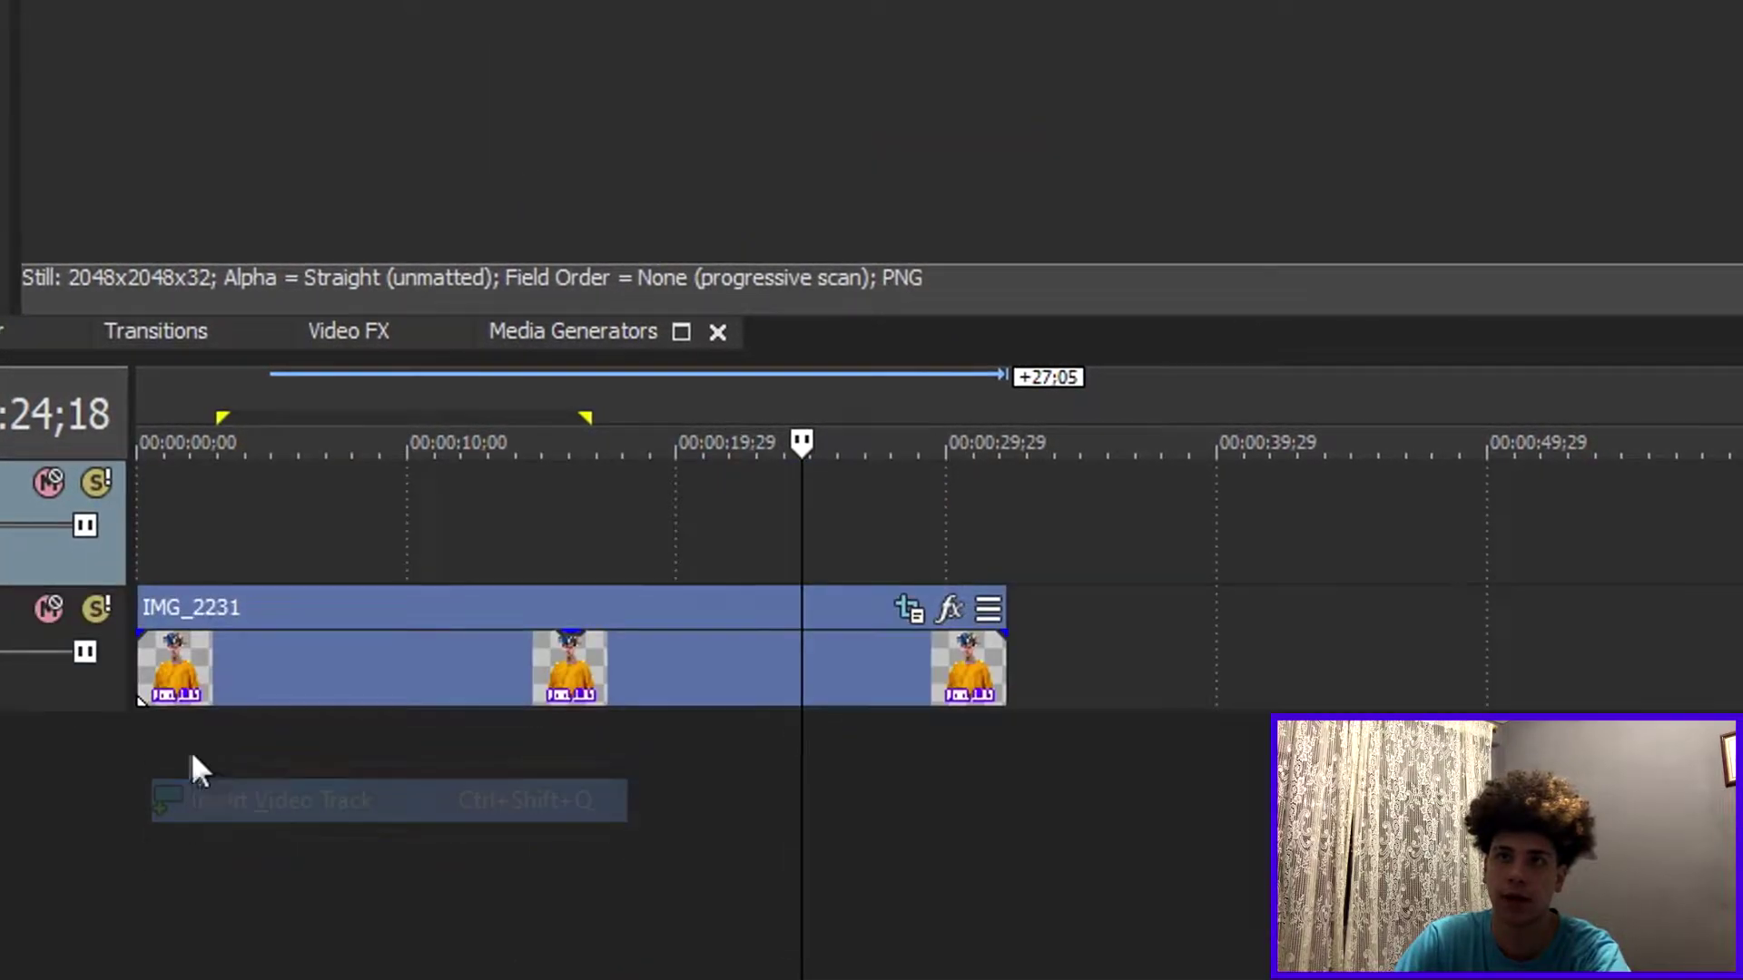
right_click(152, 554)
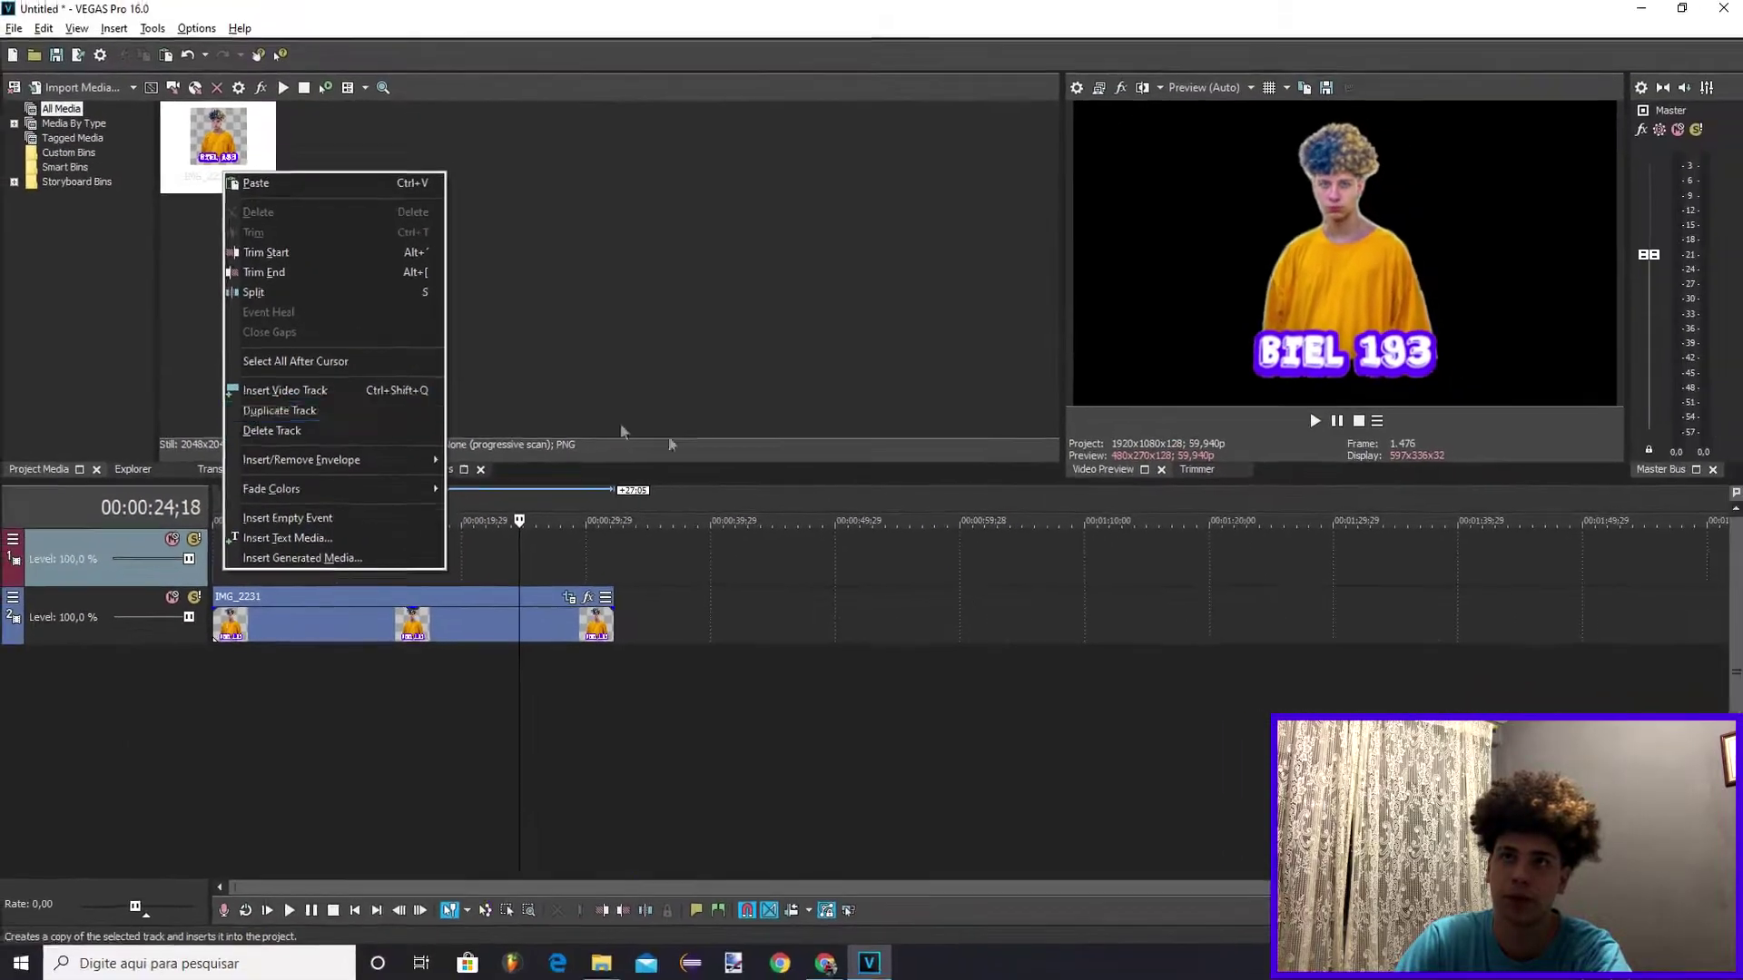
key(ctrl+v)
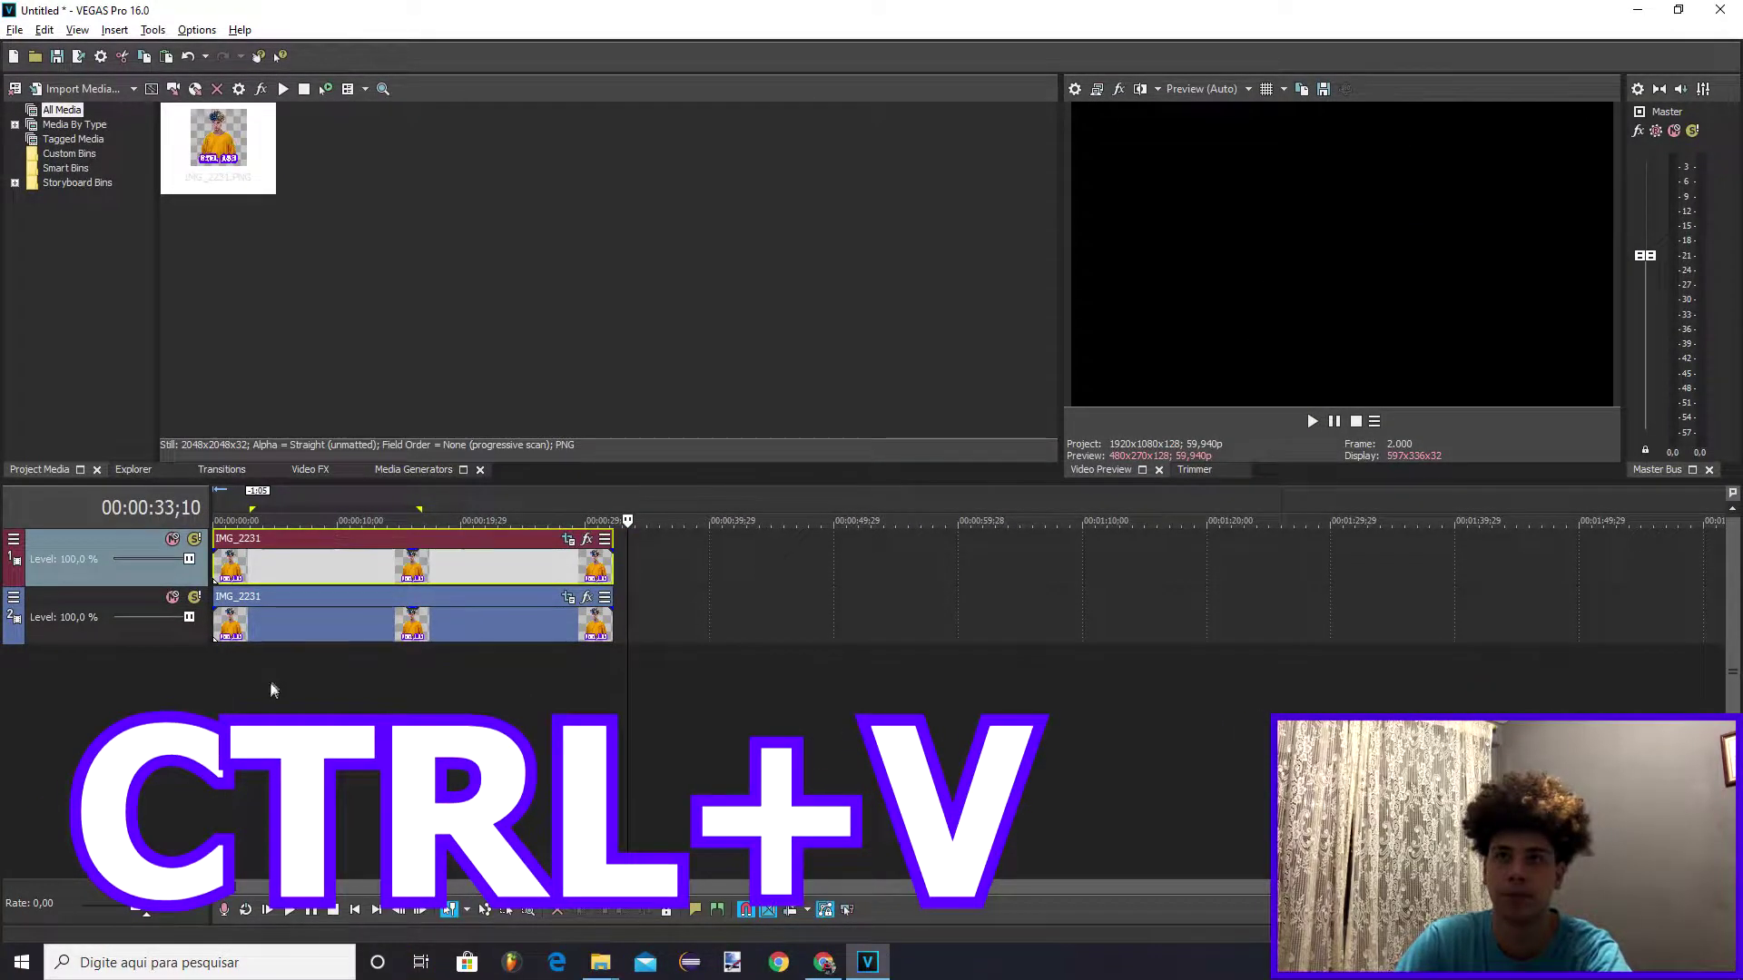
drag(259, 717, 229, 749)
click(564, 775)
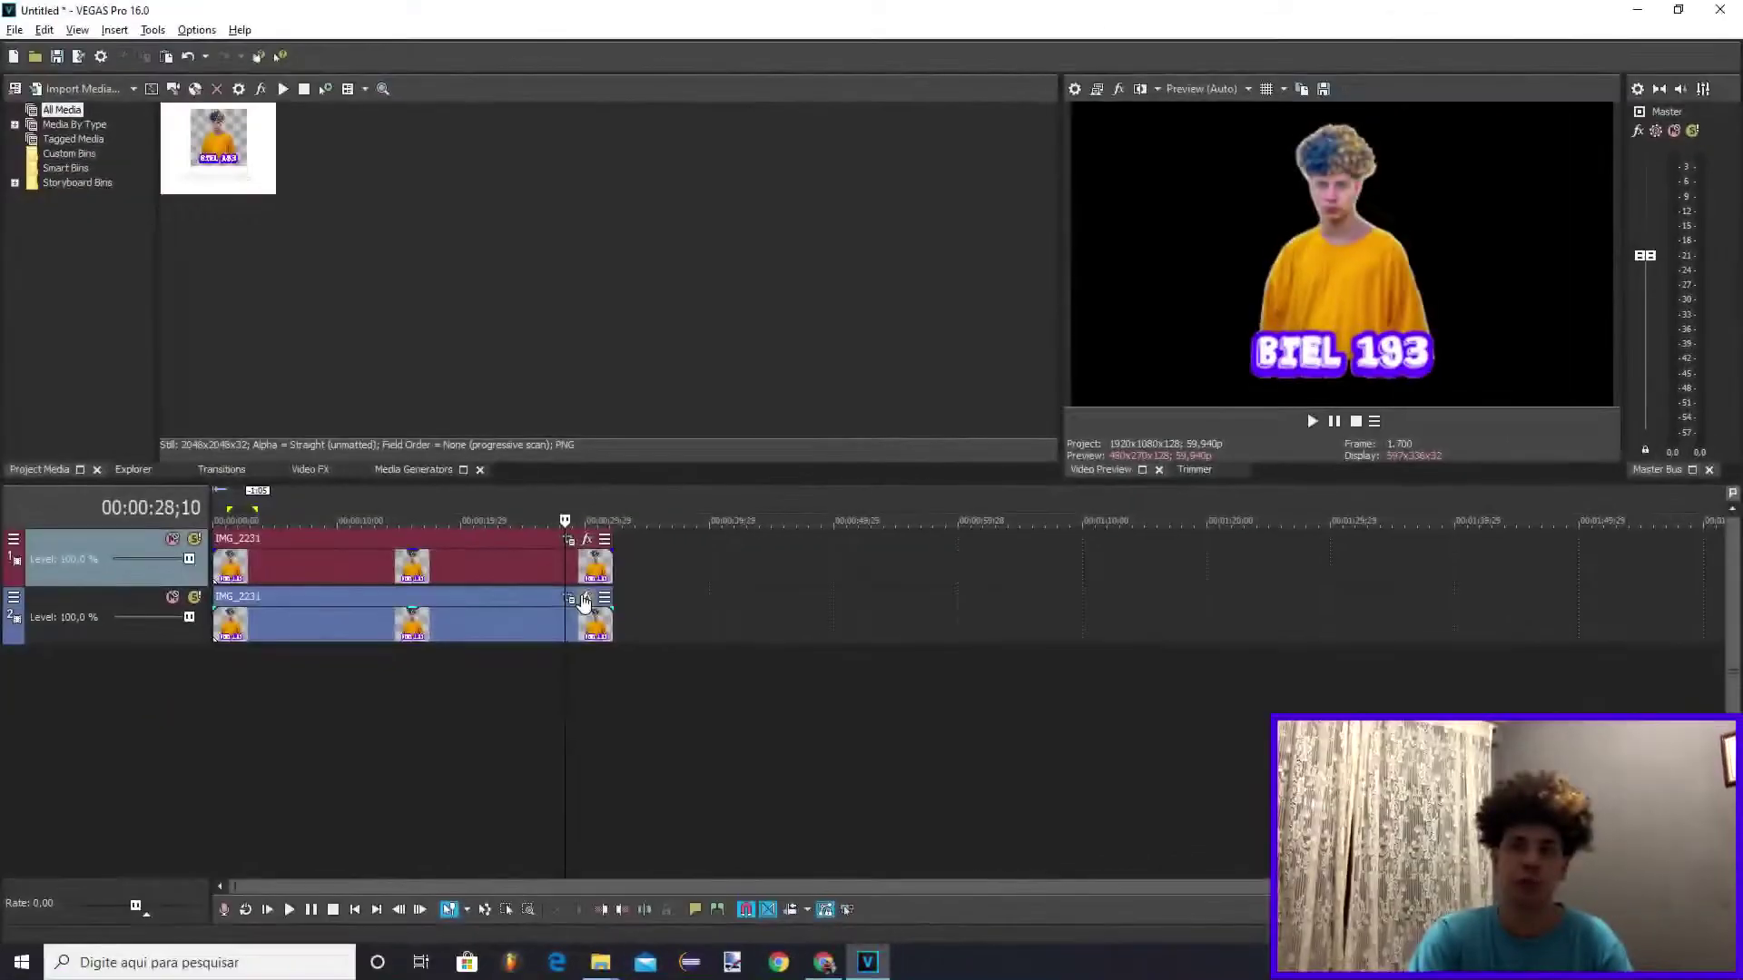
Apply the default S_FeedbackBubble video effect to the IMG_2231 event on the lower track
click(580, 595)
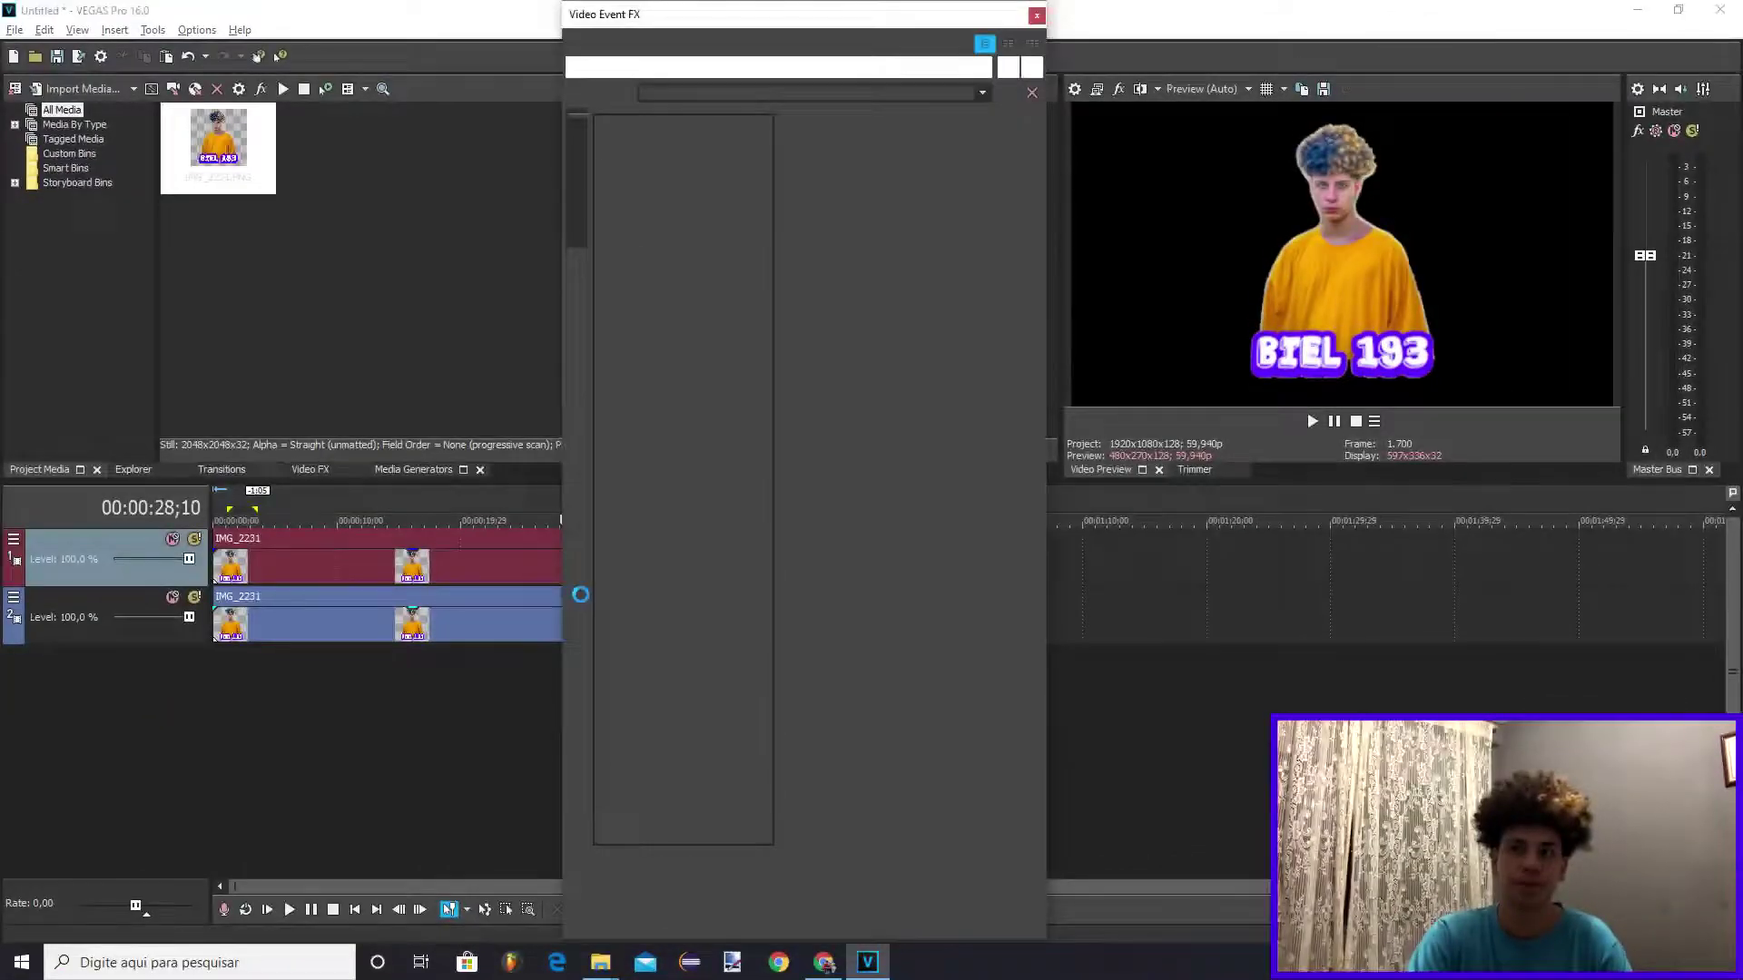
scroll(730, 433, down, 6)
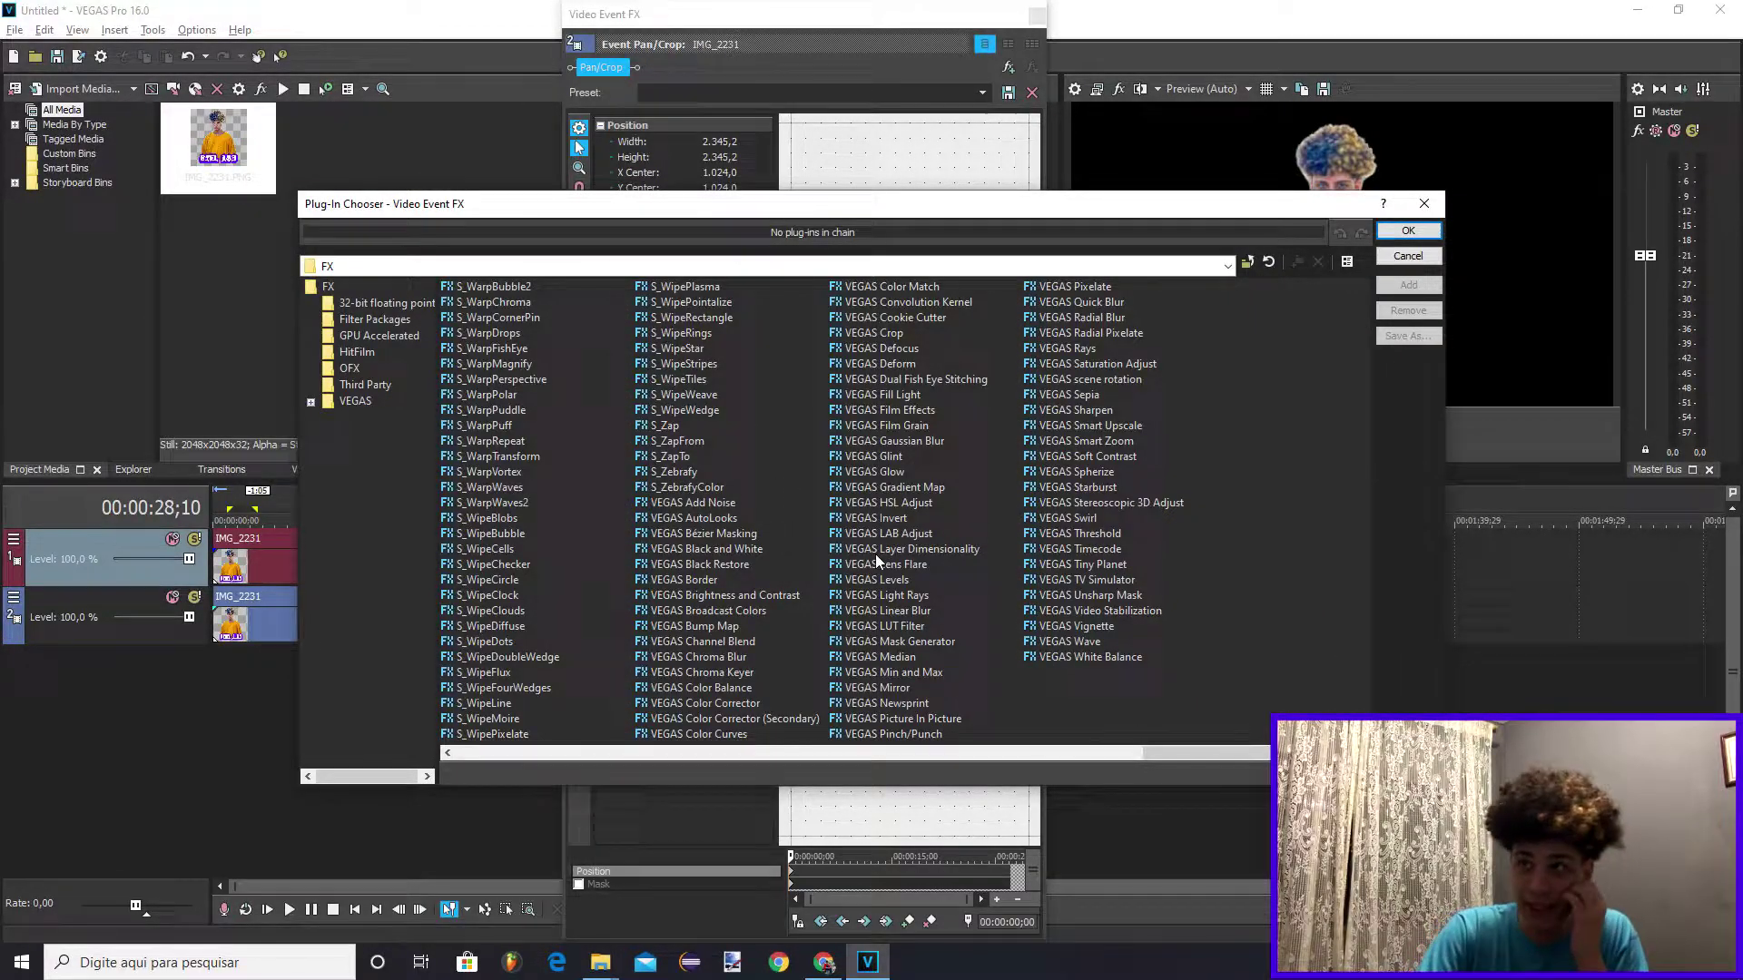
scroll(1180, 535, up, 5)
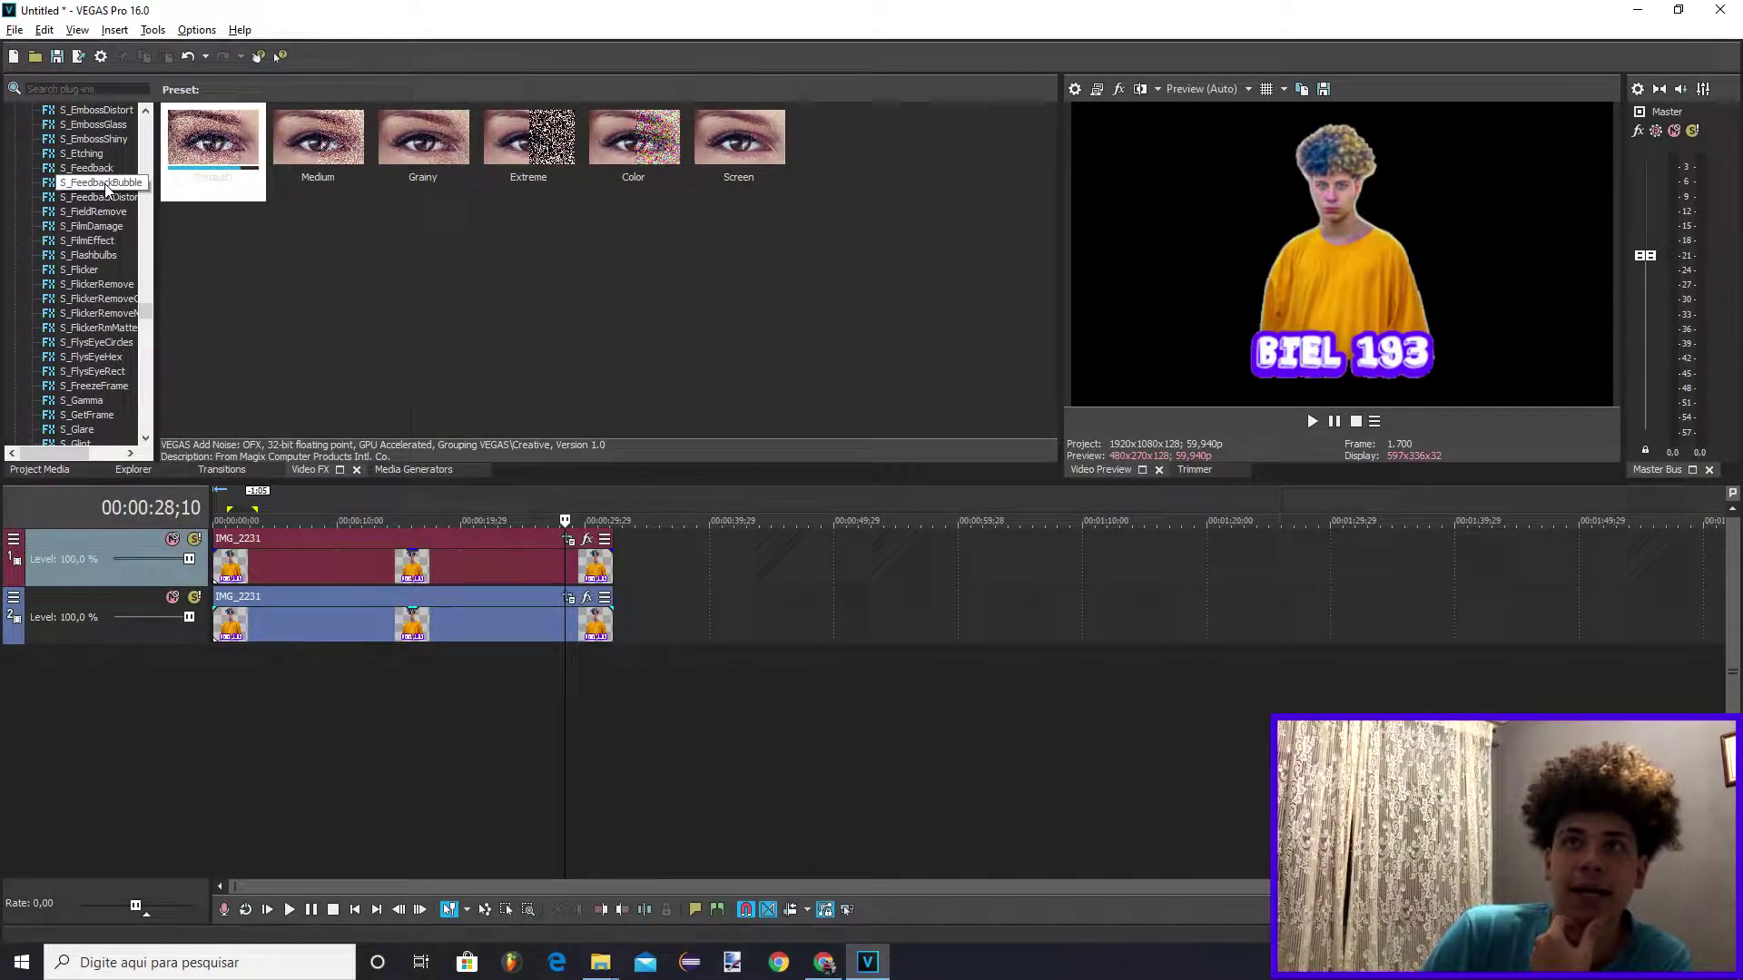
click(107, 188)
drag(218, 186, 340, 618)
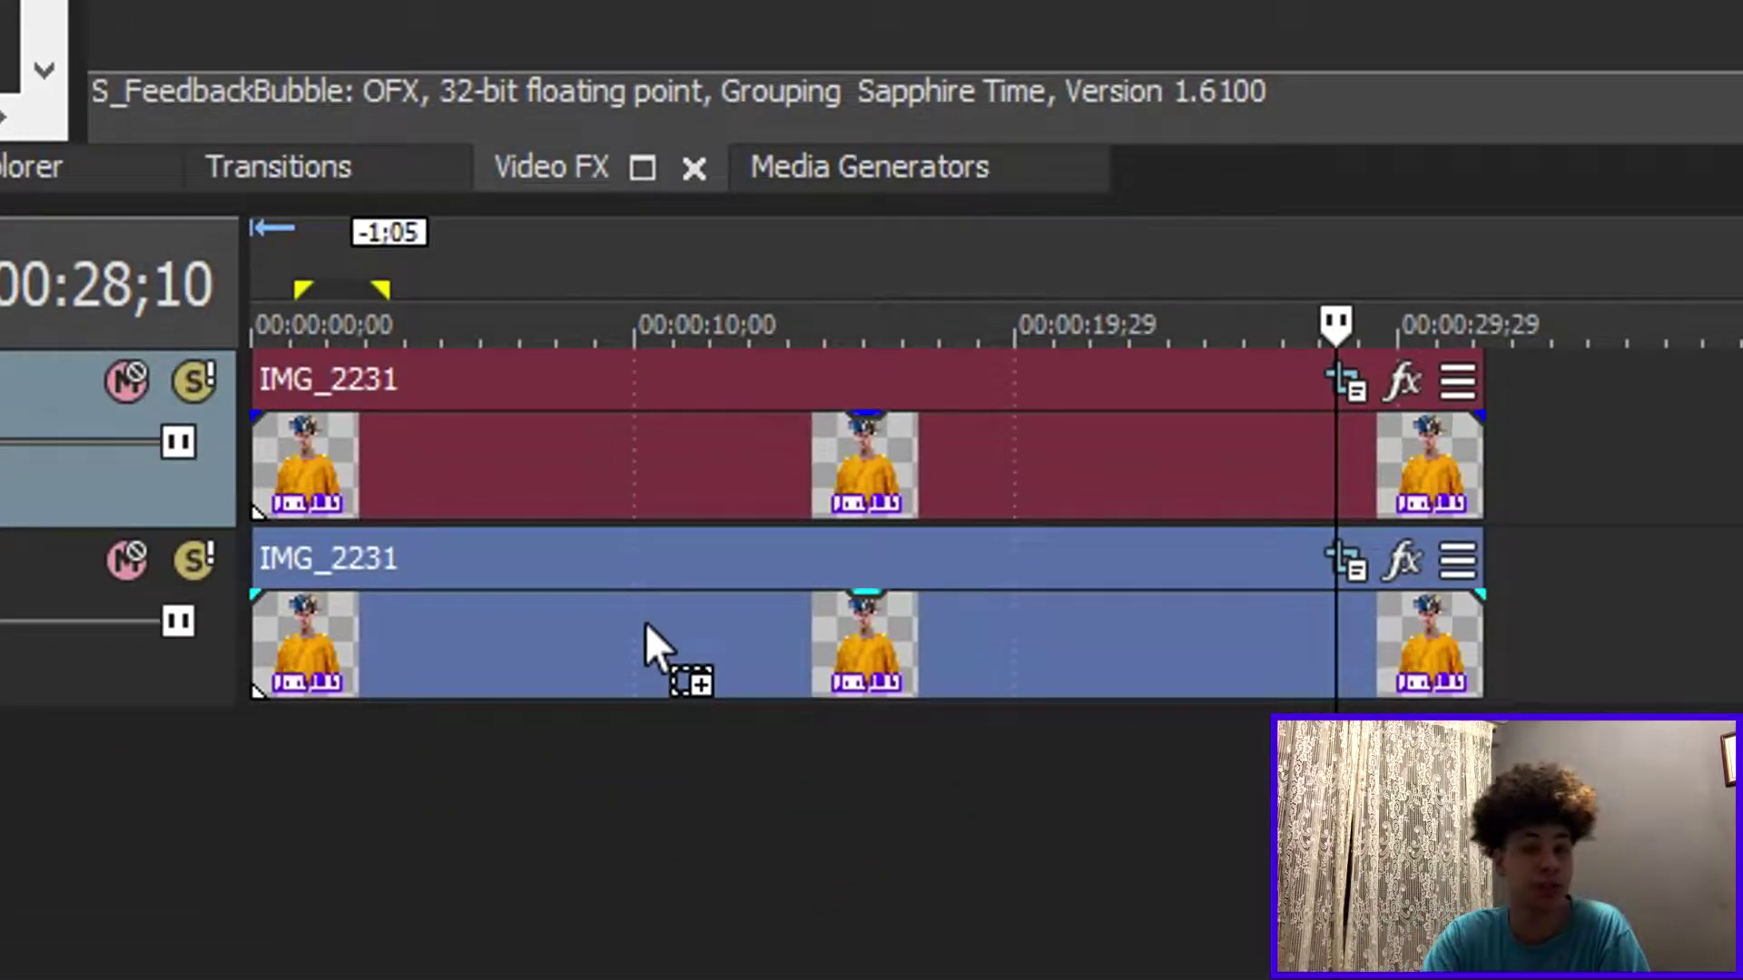
drag(645, 623, 644, 623)
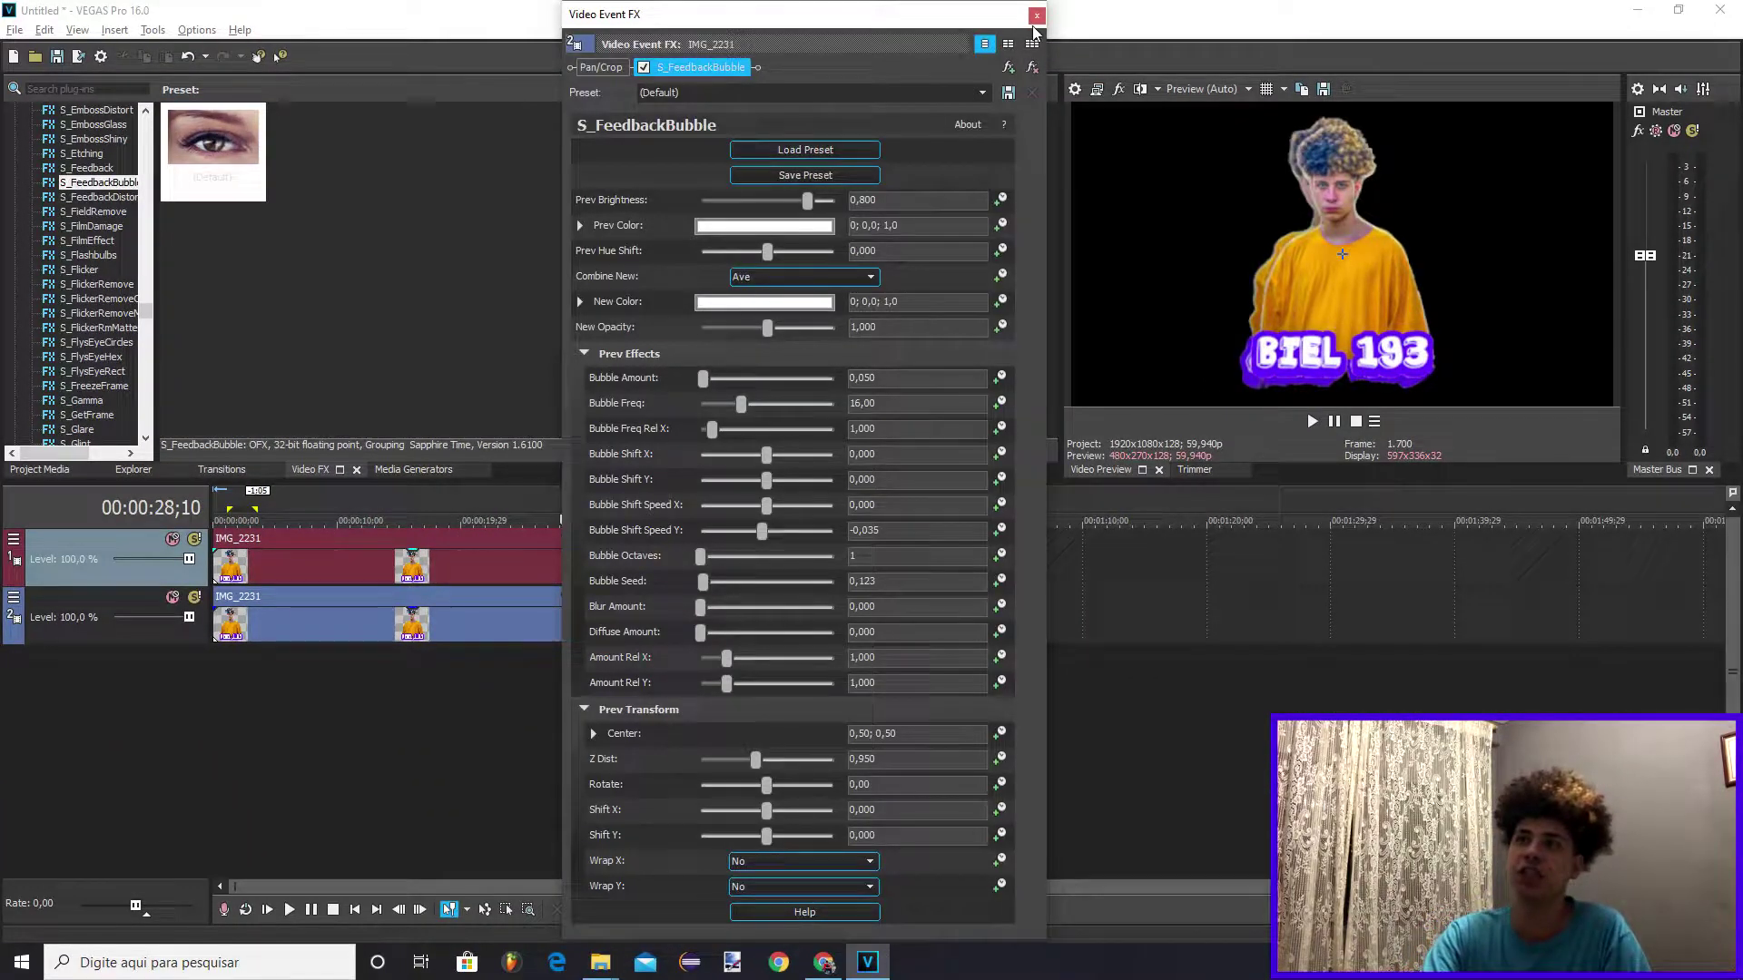
click(1035, 16)
Play the opening seconds of the timeline to preview the bubble effect around the image, and pause
double_click(254, 492)
click(1312, 421)
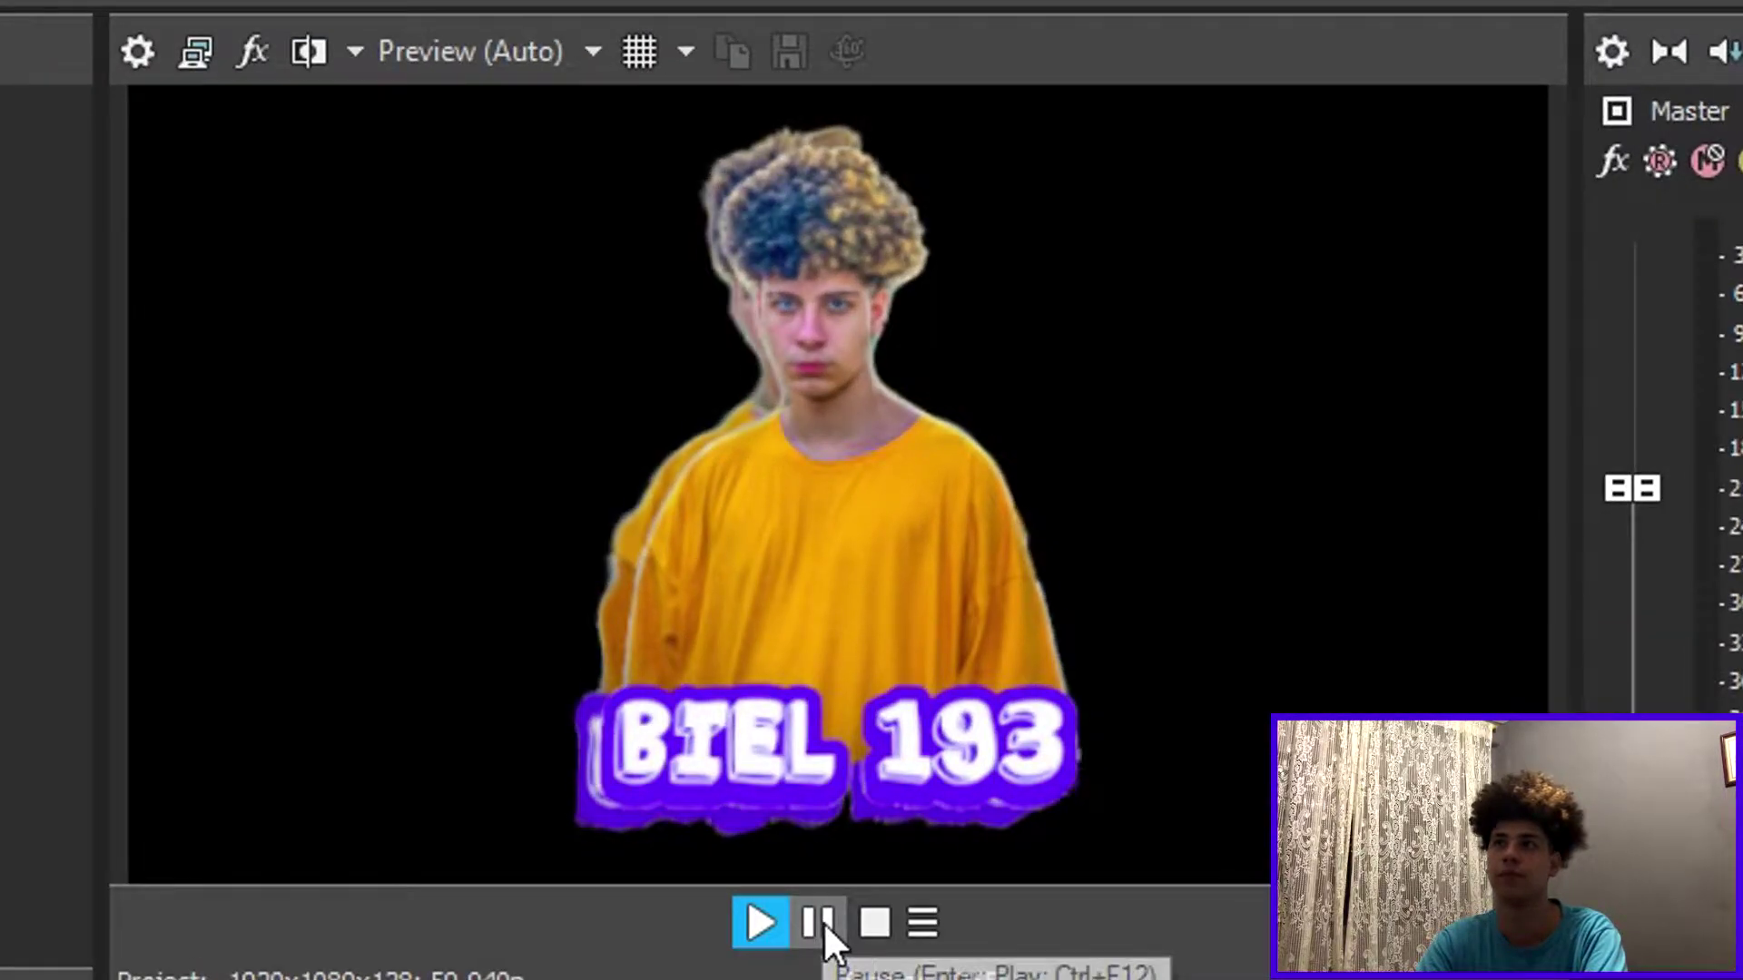
click(1334, 421)
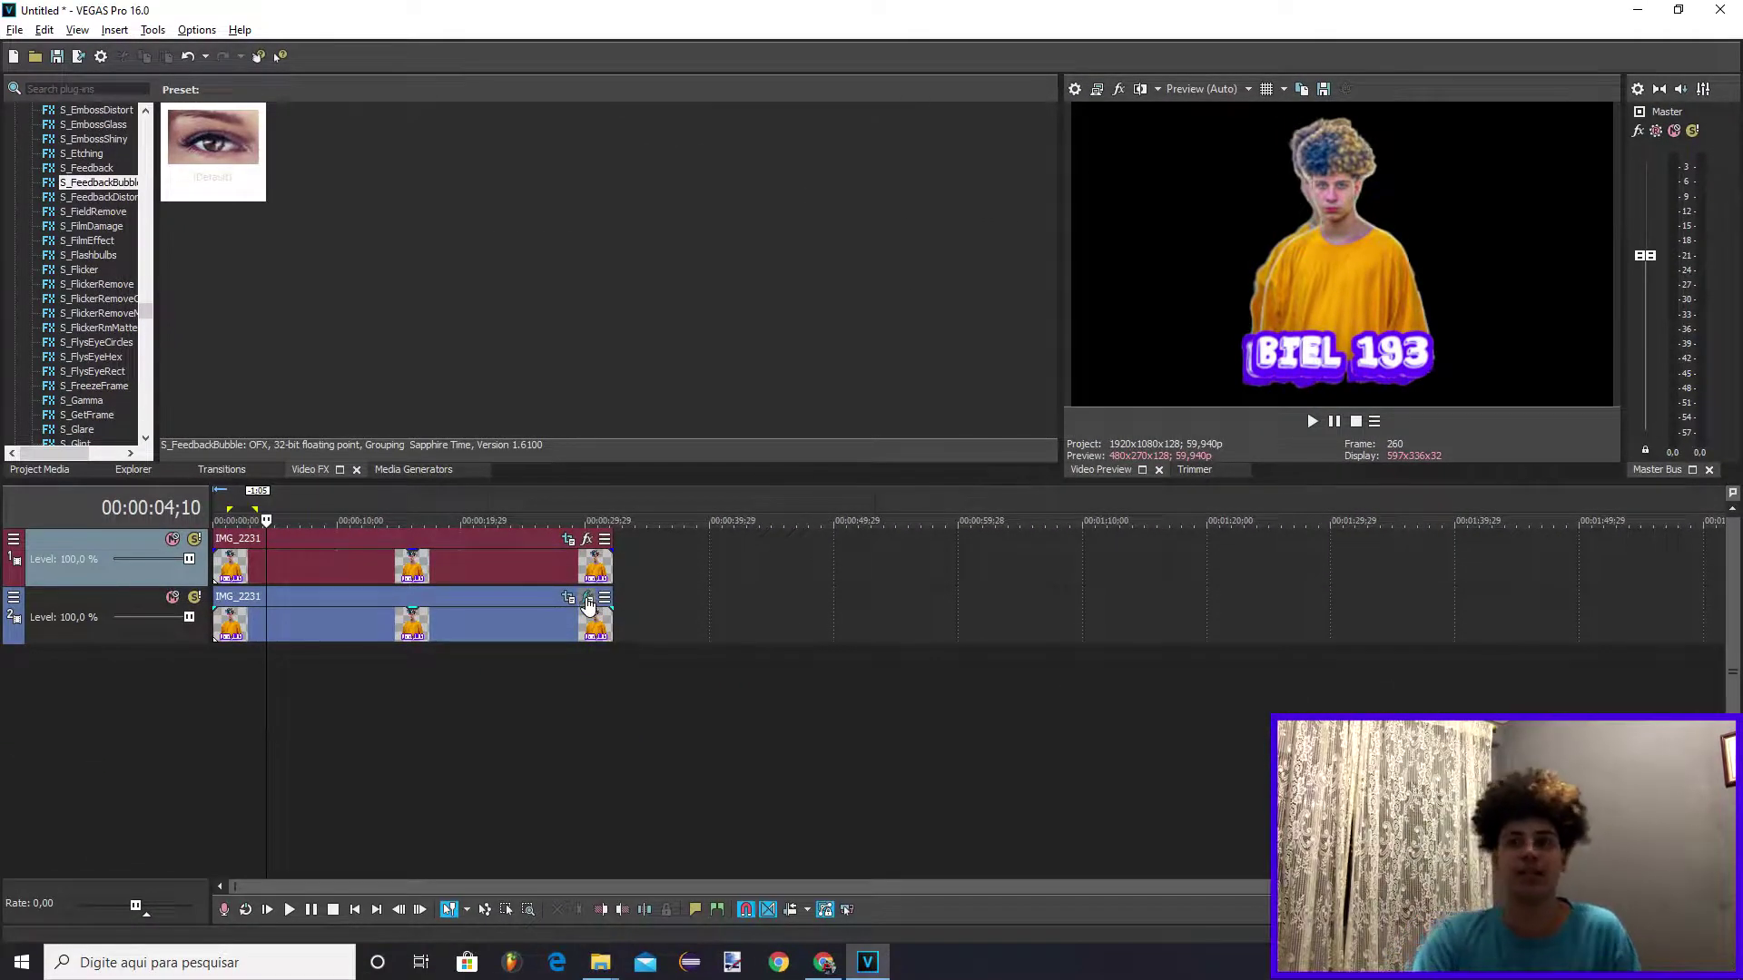
Reopen the lower event's S_FeedbackBubble settings and set Prev Brightness to 0,55
click(587, 599)
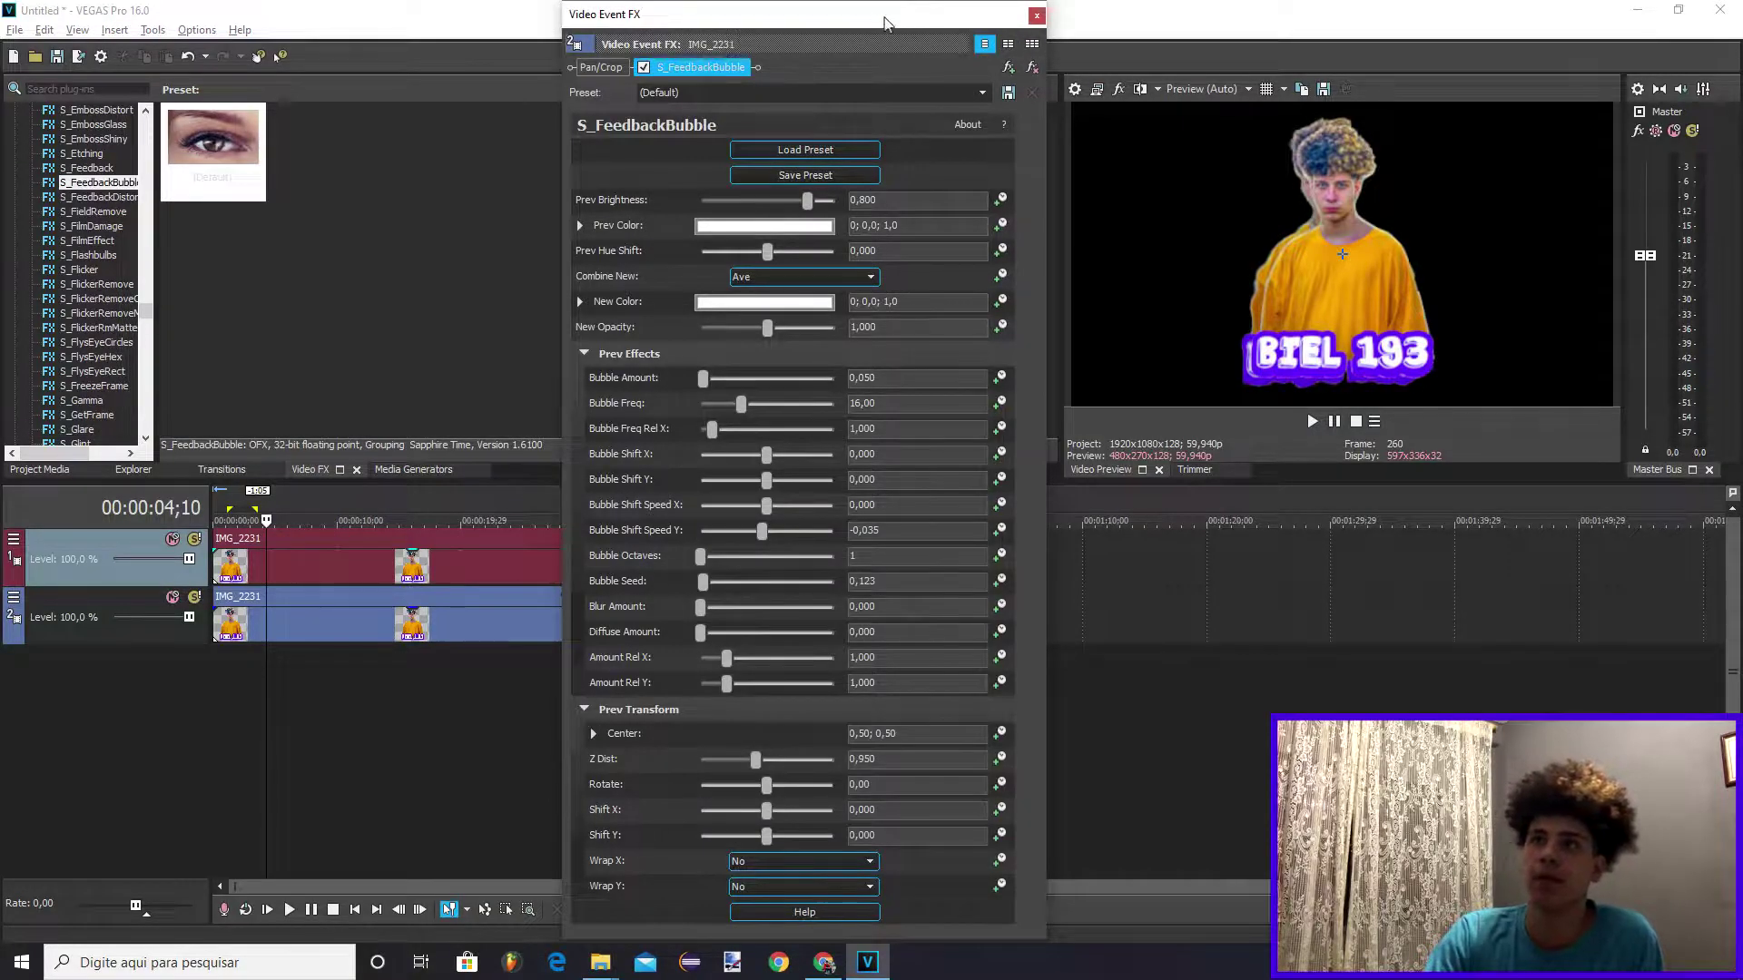
drag(885, 20, 654, 20)
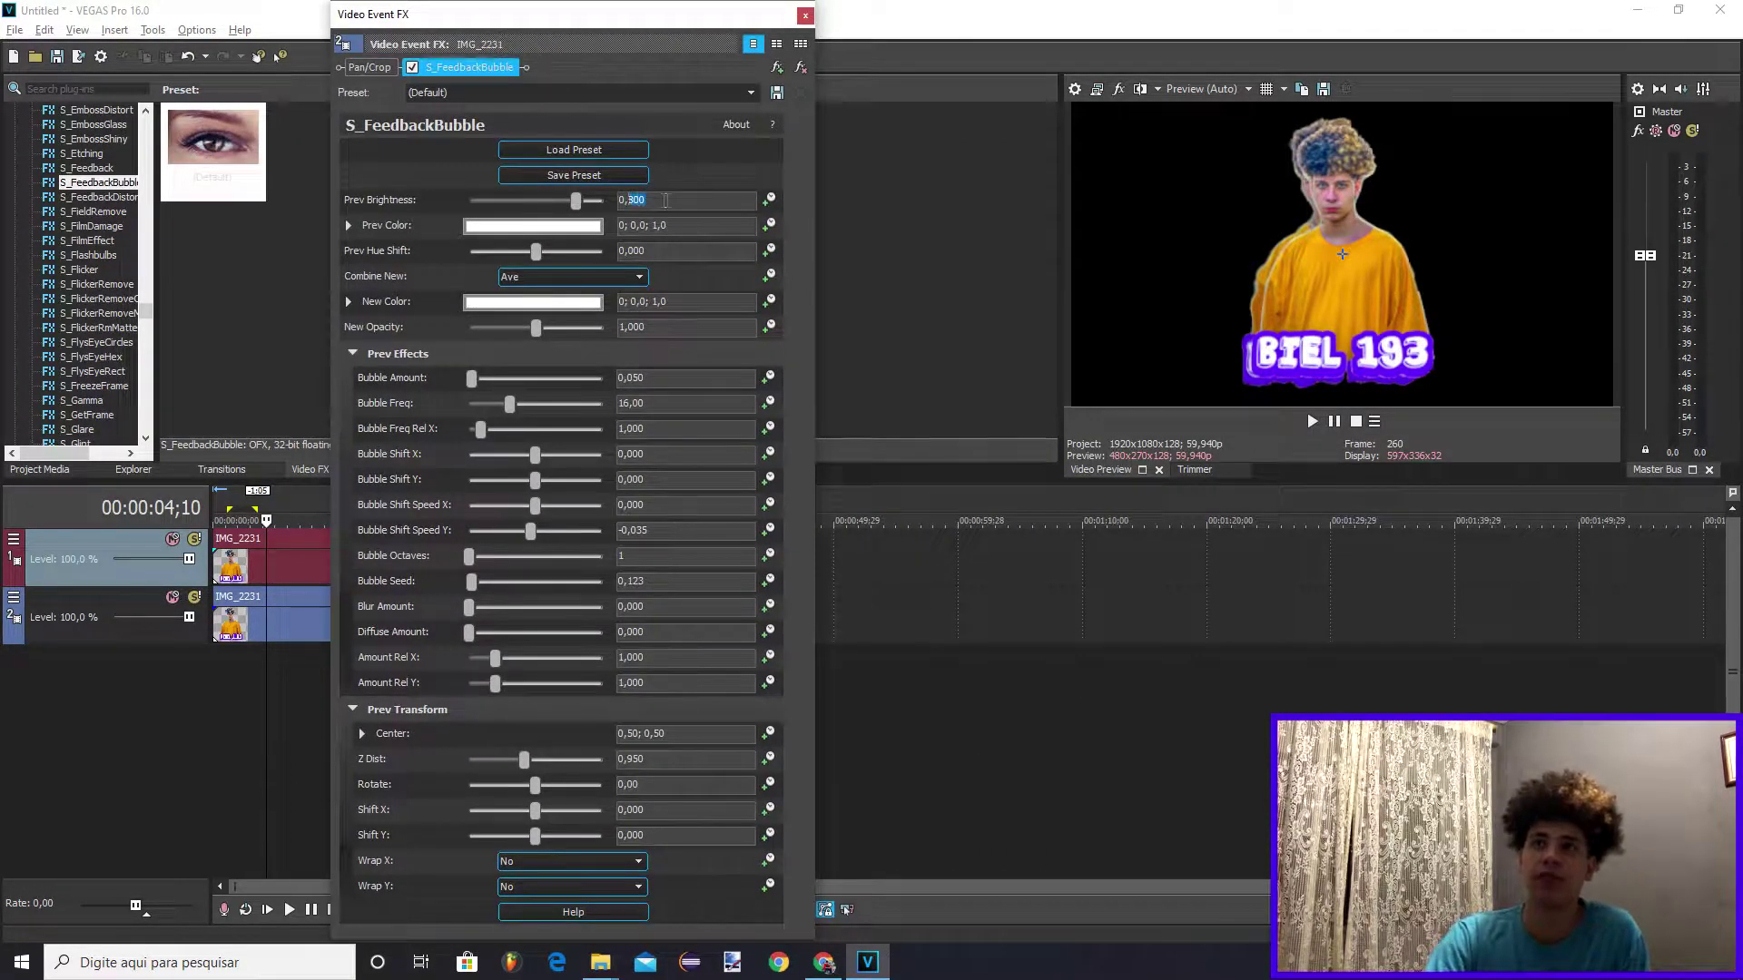
drag(676, 199, 634, 199)
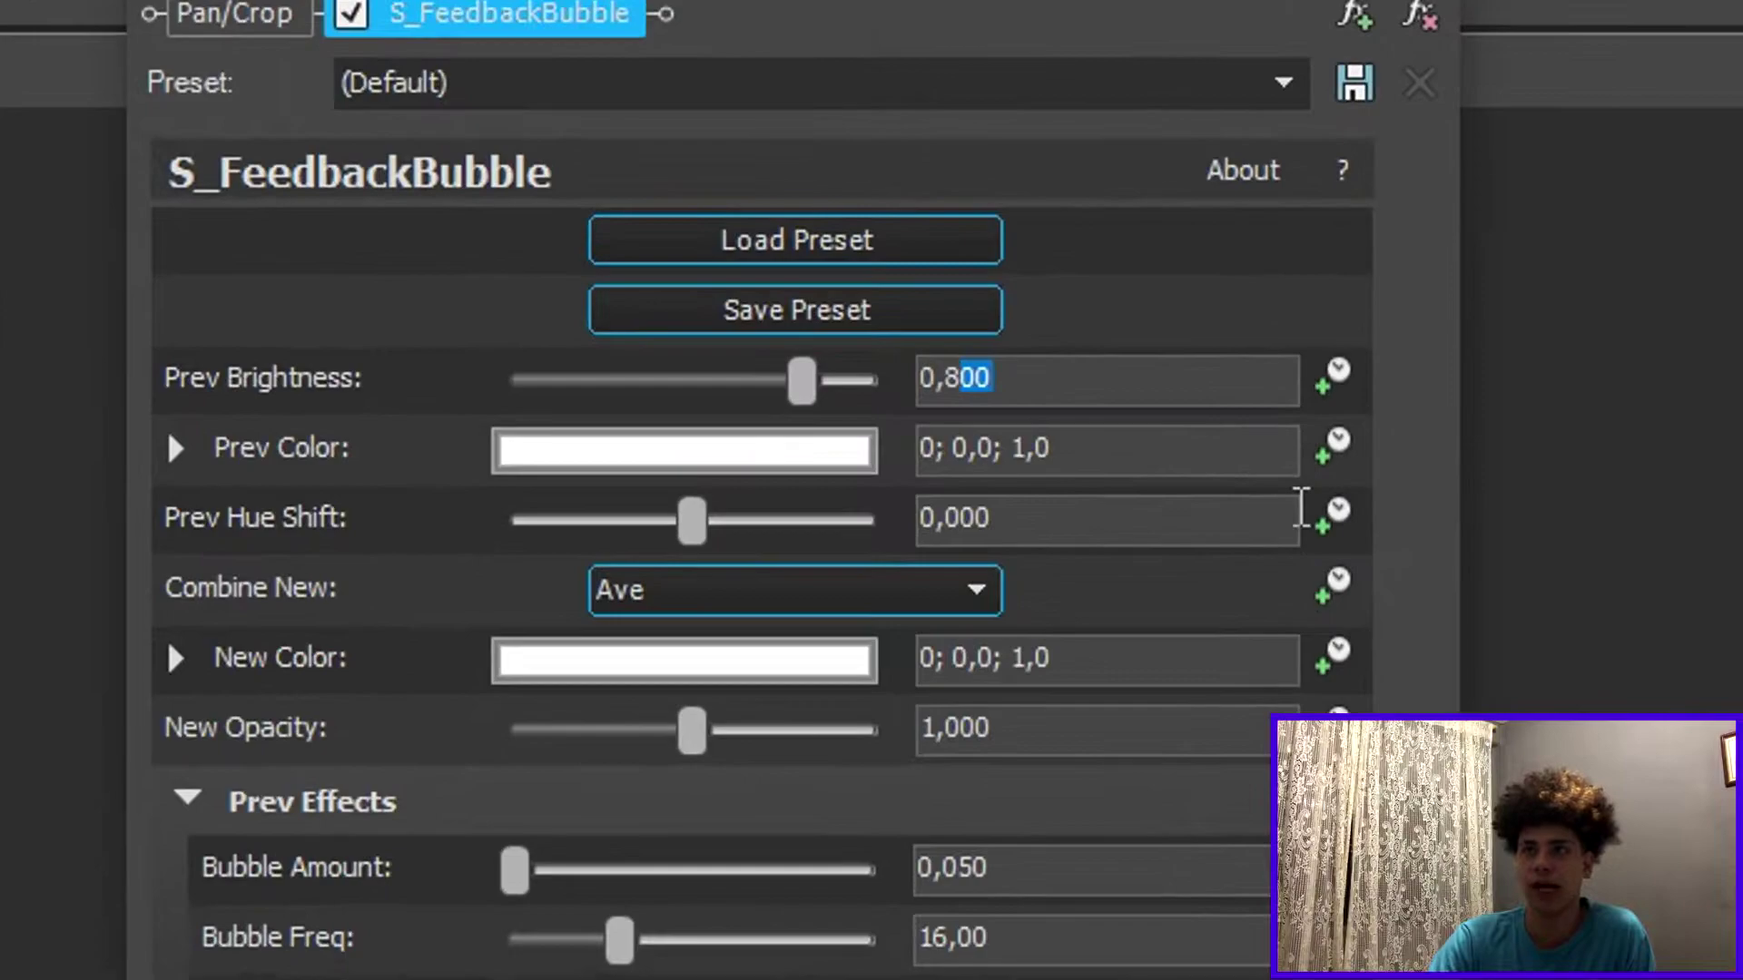
key(BackSpace)
text(55)
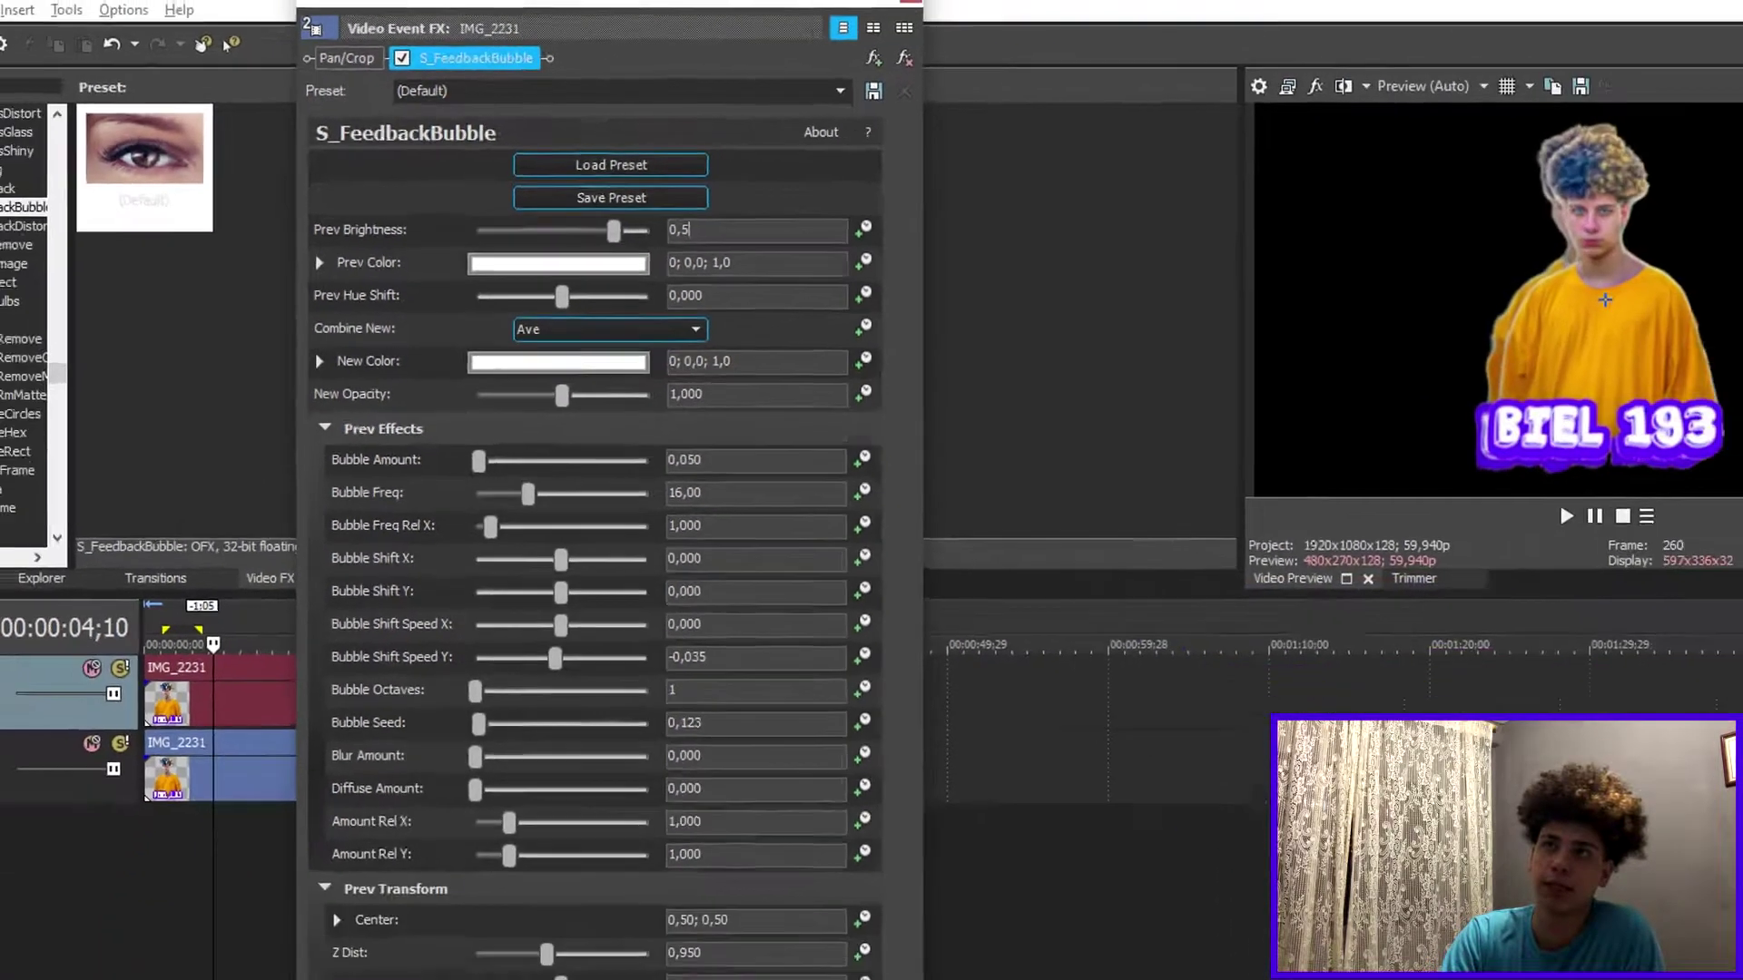
key(Return)
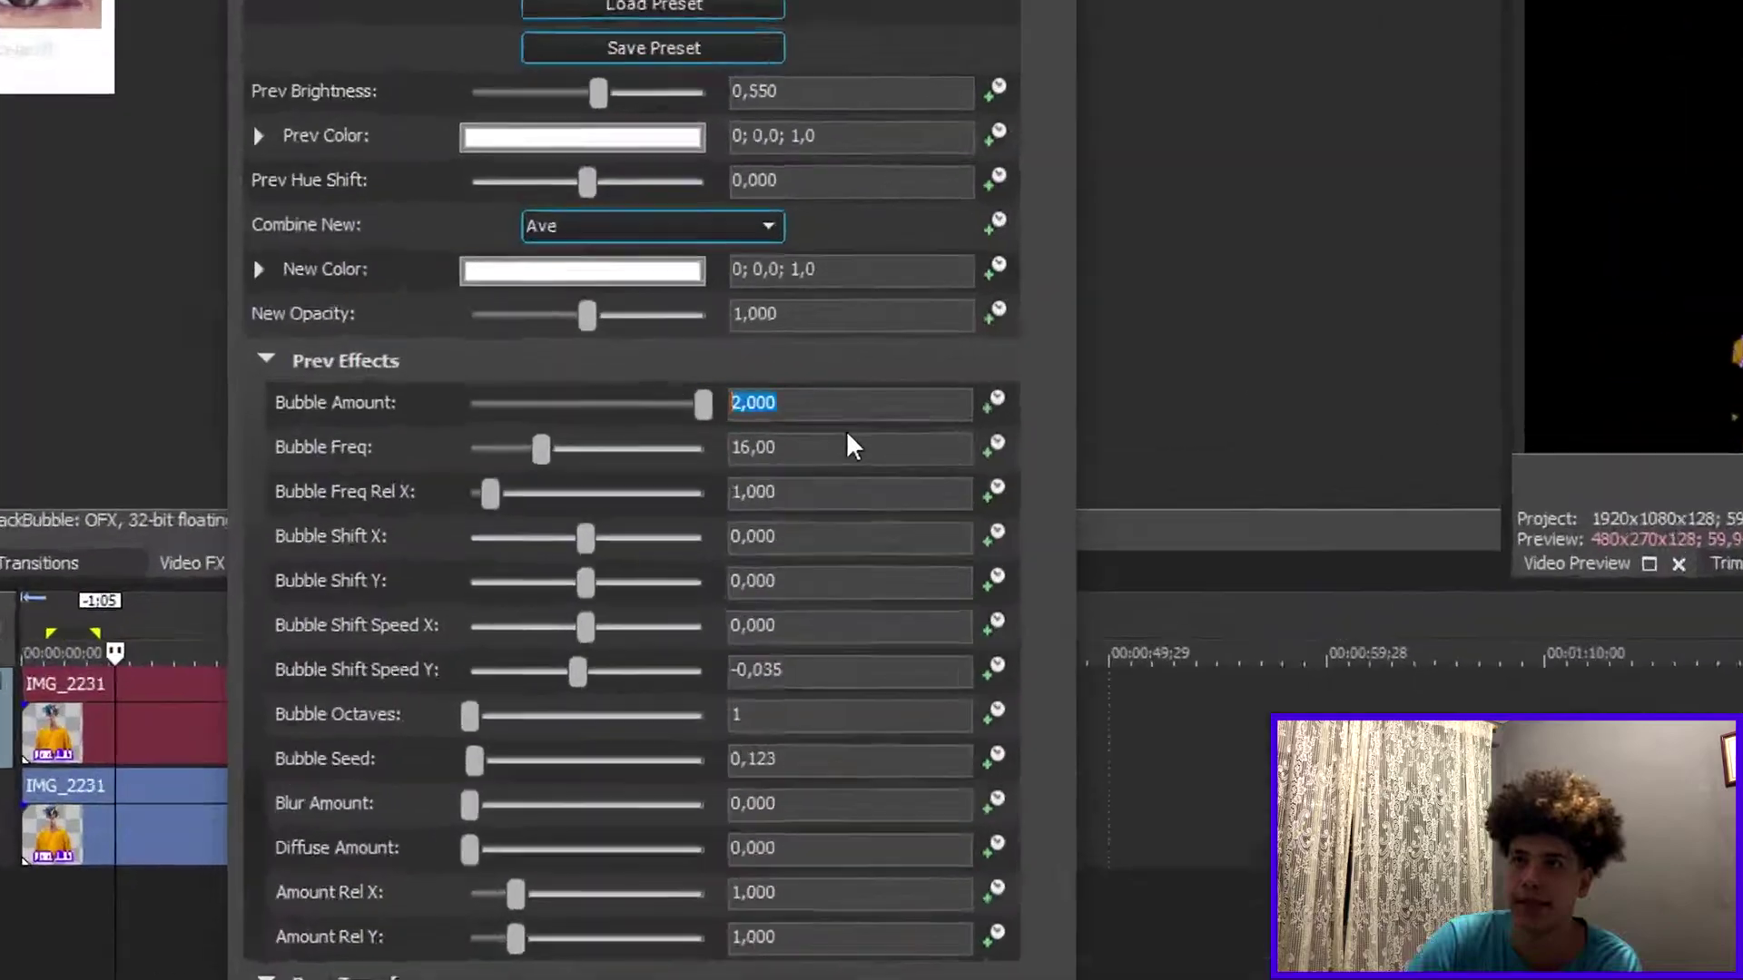
Set the effect's Bubble Amount to 0,050
text(0.050)
key(Return)
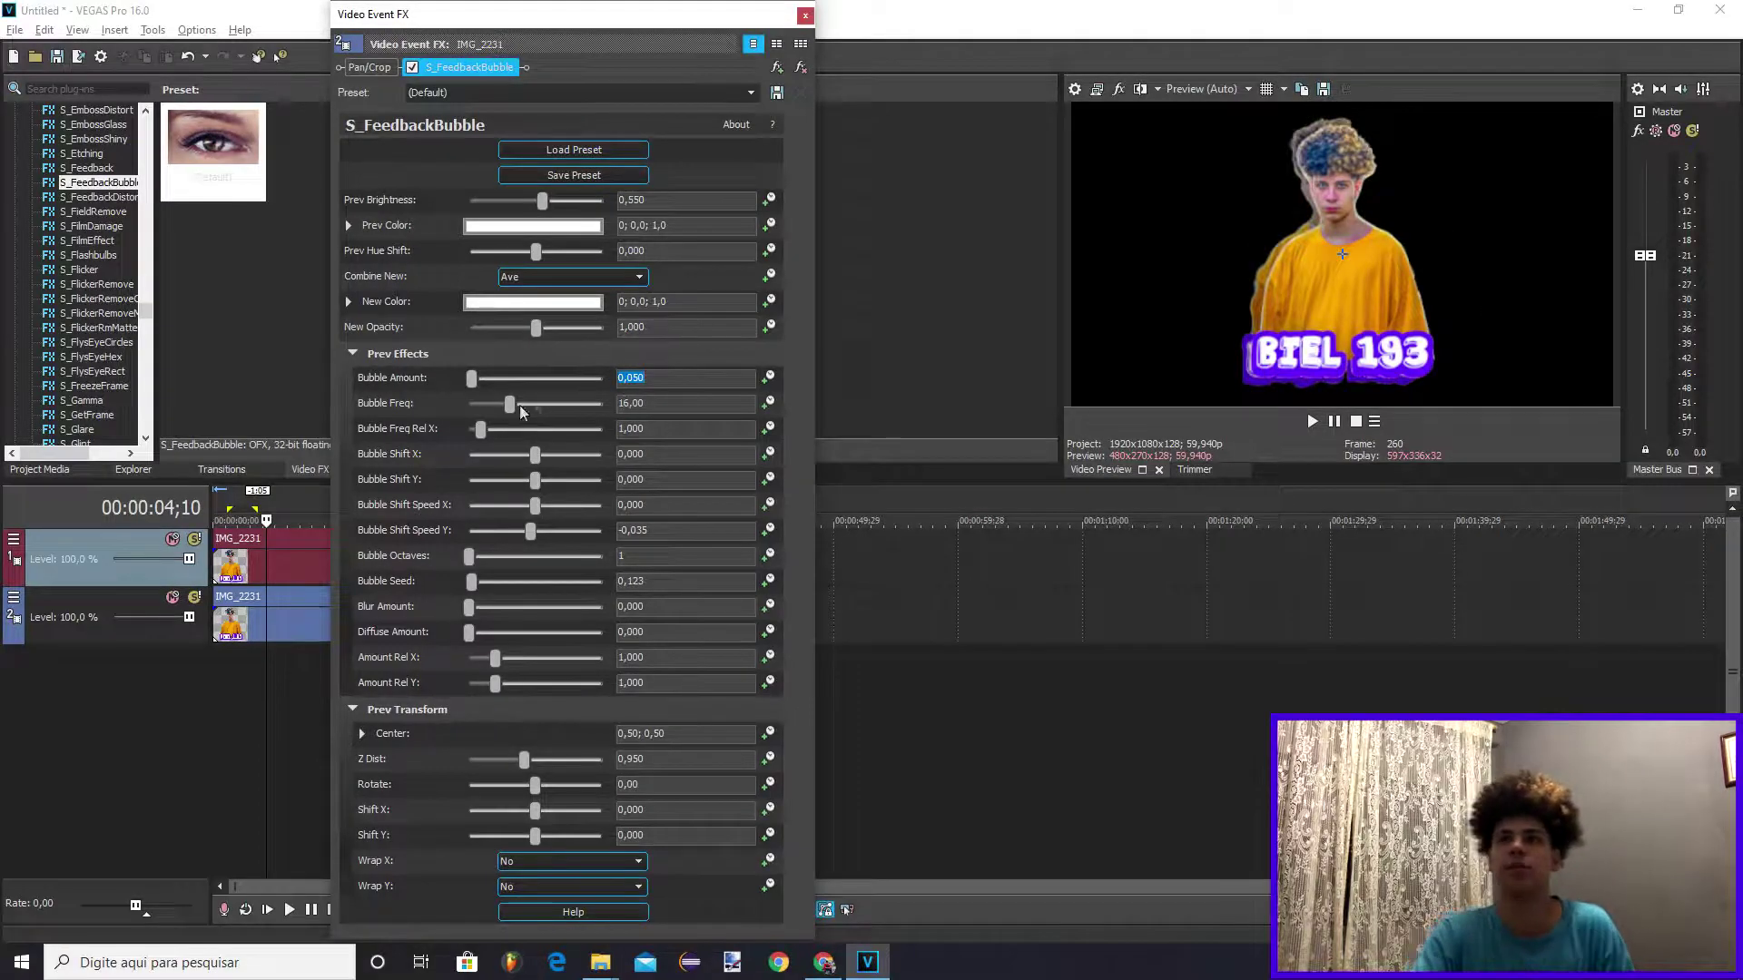
Raise Bubble Freq to about 40,33 and set Bubble Freq Rel X to about 0,908
drag(511, 405, 690, 448)
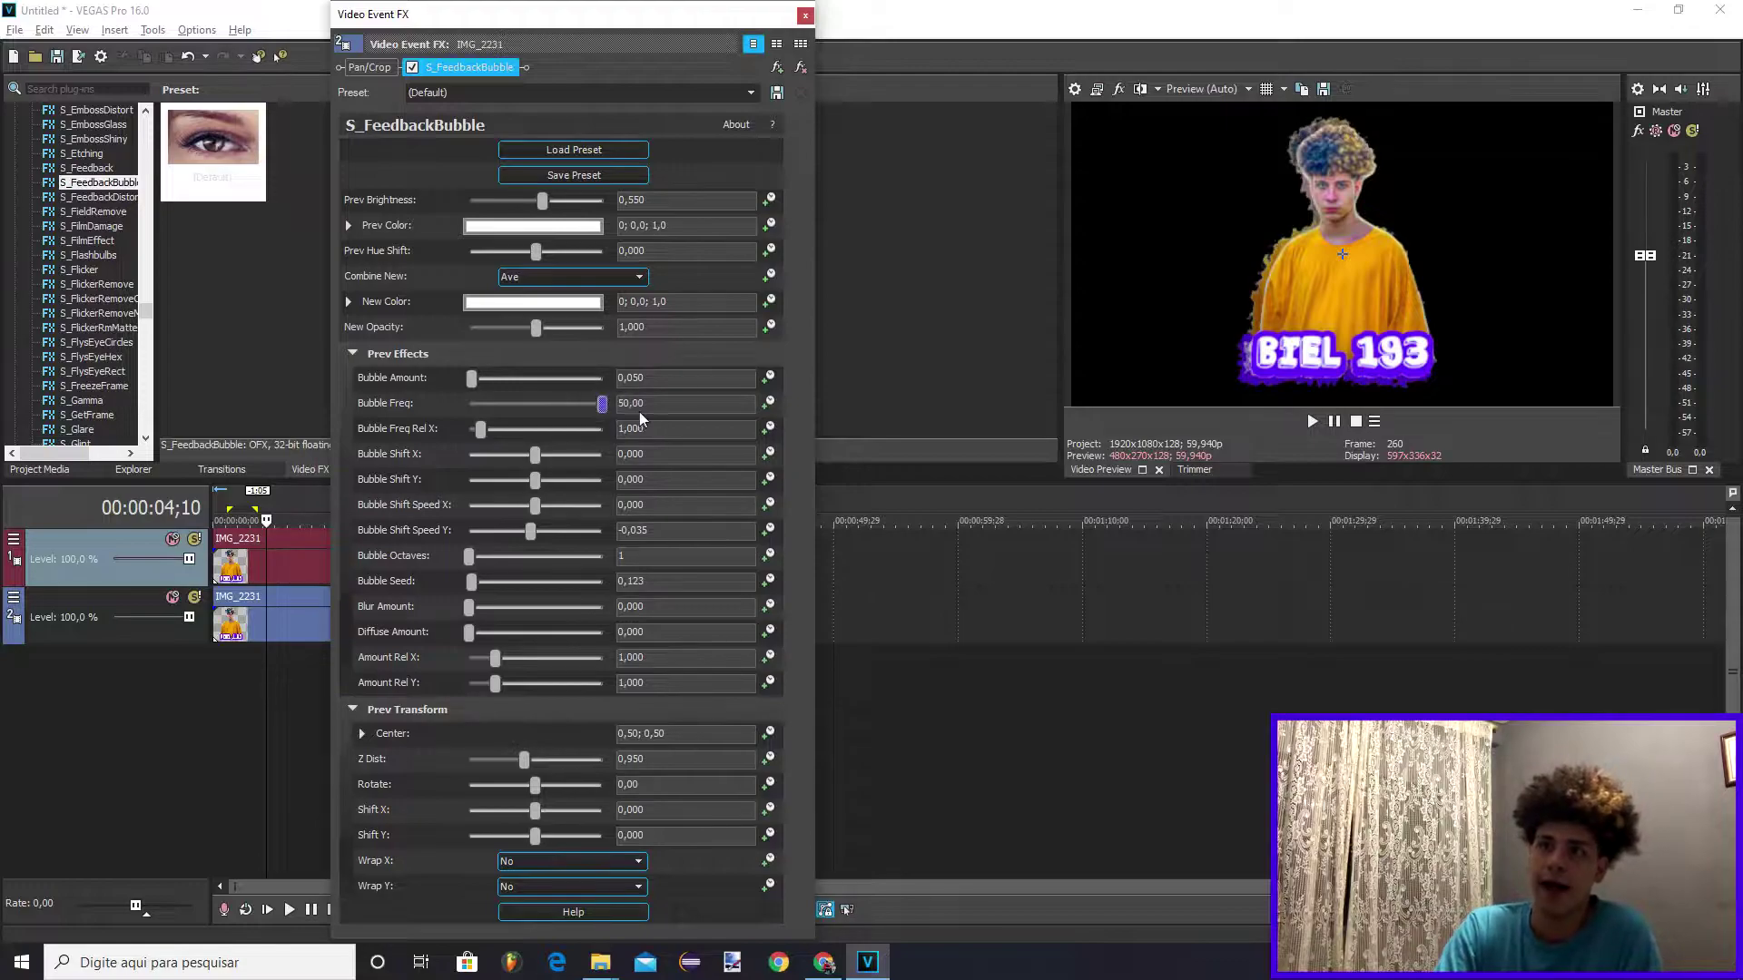
mouse_move(578, 413)
mouse_down()
mouse_move(545, 413)
mouse_move(604, 413)
mouse_move(561, 410)
mouse_move(577, 413)
mouse_up()
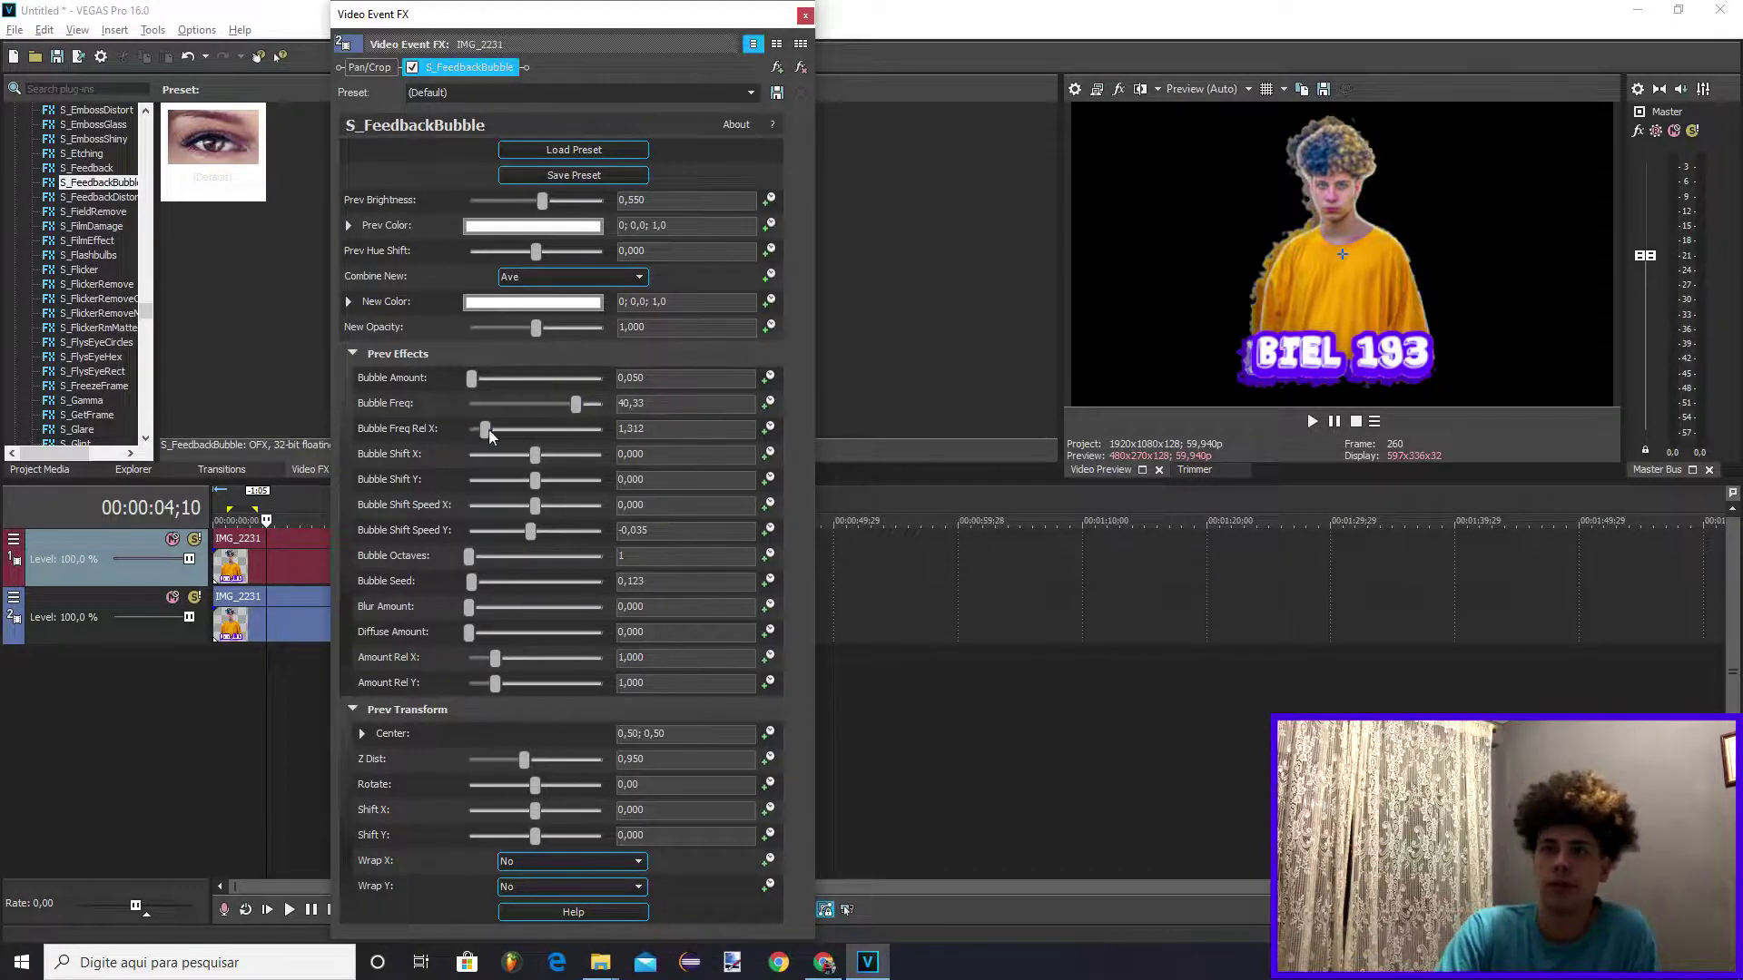
mouse_move(482, 429)
mouse_down()
mouse_move(602, 445)
mouse_move(482, 436)
mouse_up()
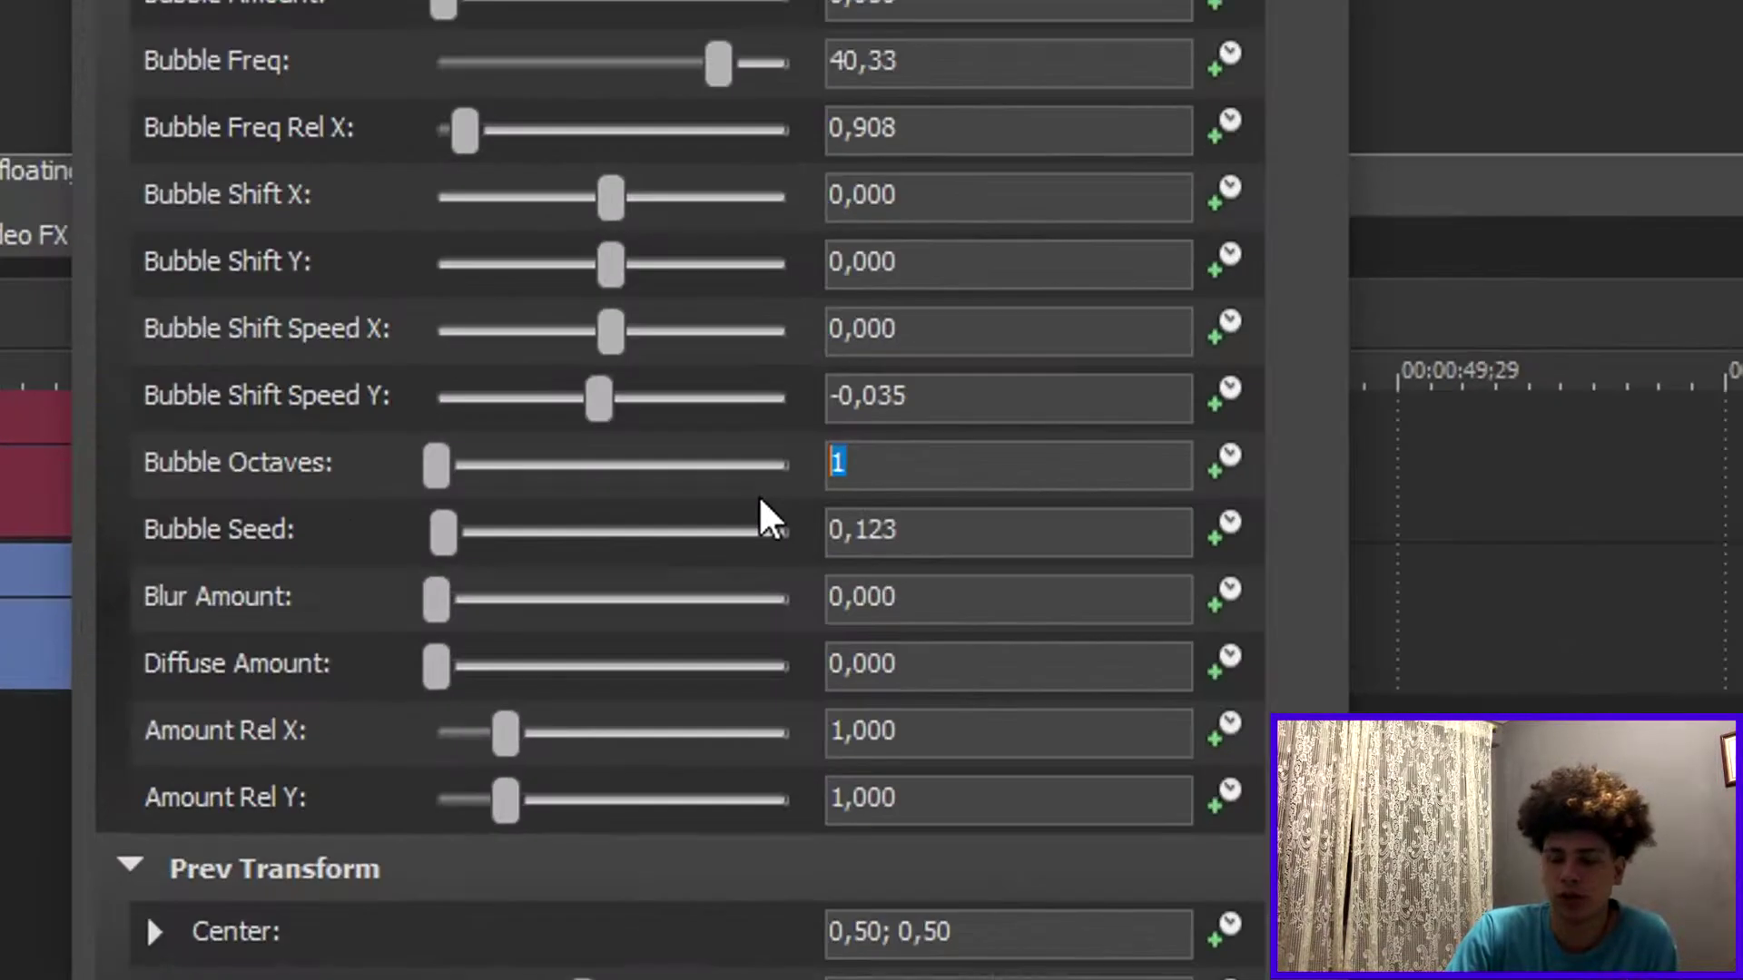
Set Bubble Octaves to 9 and the Prev Transform Z Dist to 0,98, closing the effect settings
key(Return)
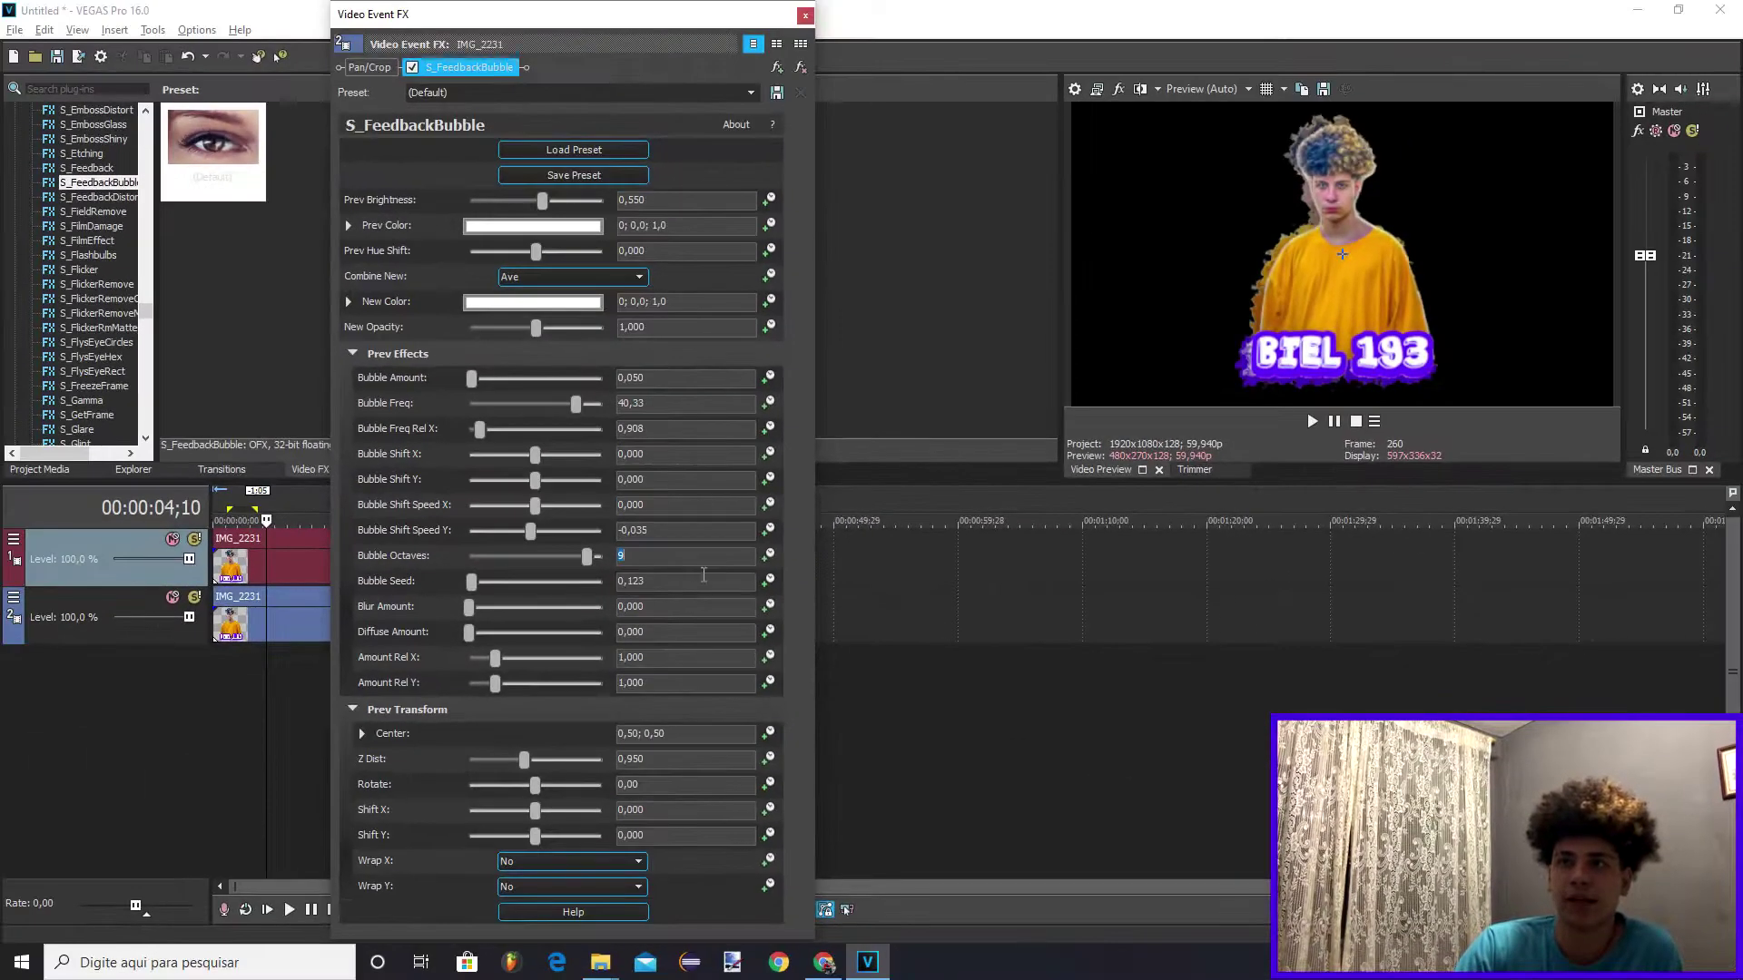
click(636, 581)
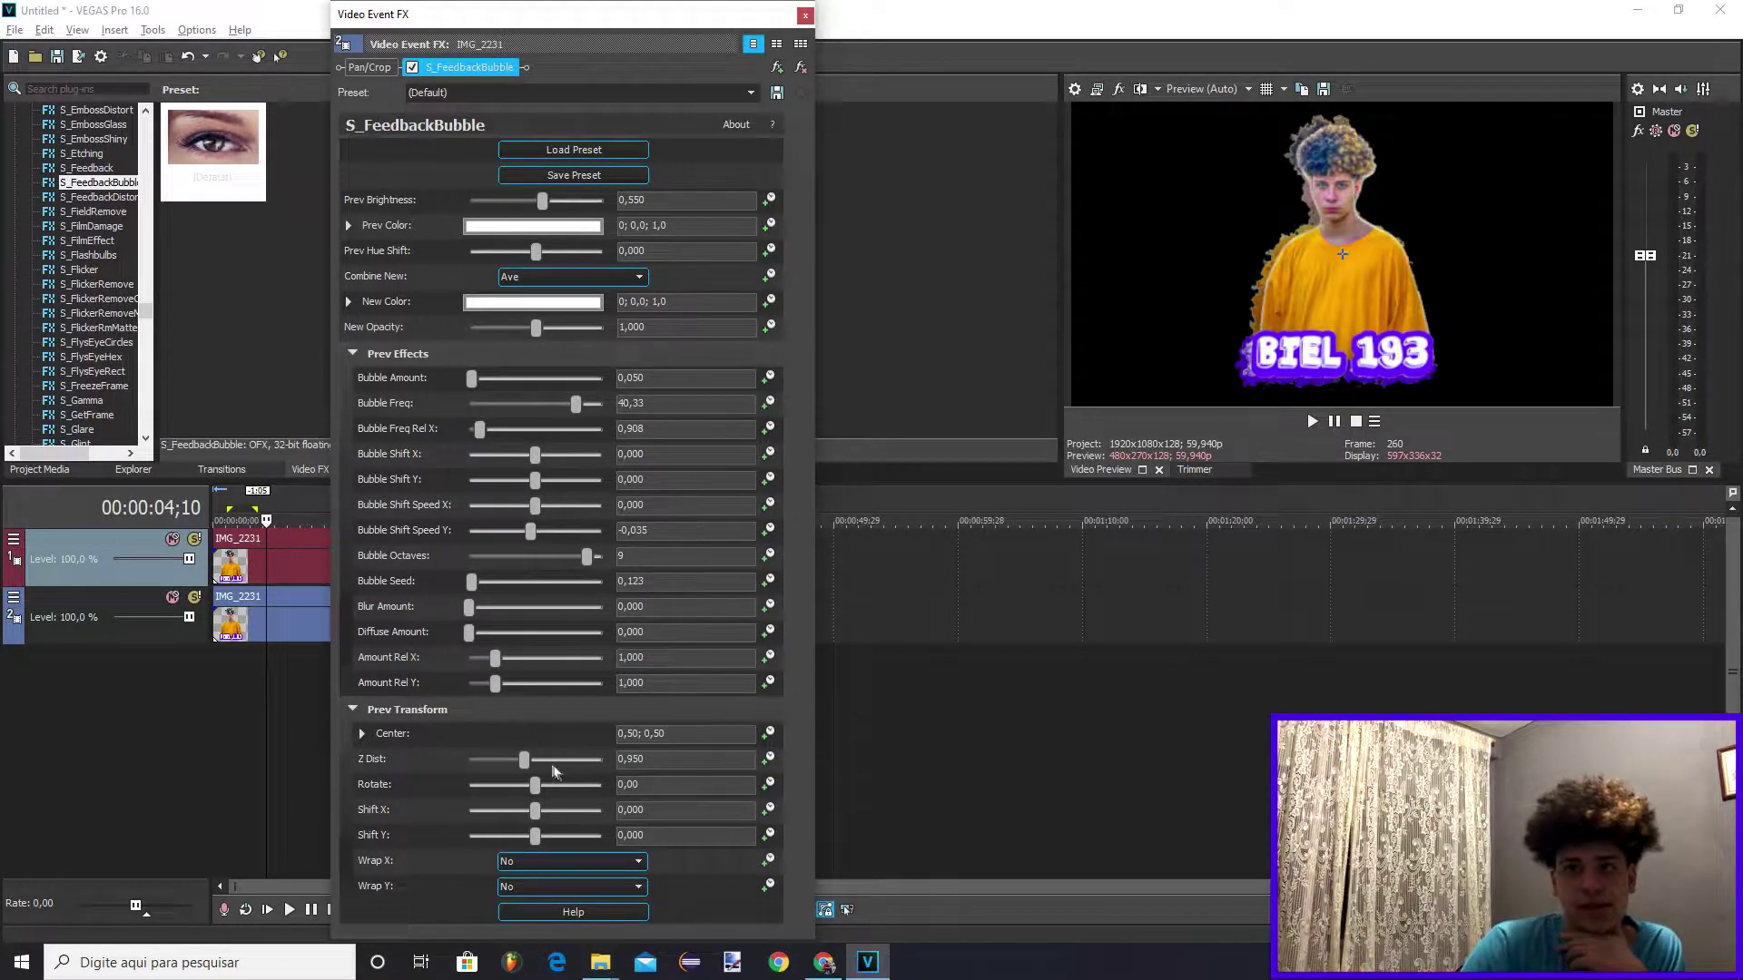
mouse_move(520, 759)
mouse_down()
mouse_move(545, 760)
mouse_move(465, 739)
mouse_move(576, 741)
mouse_move(525, 738)
mouse_up()
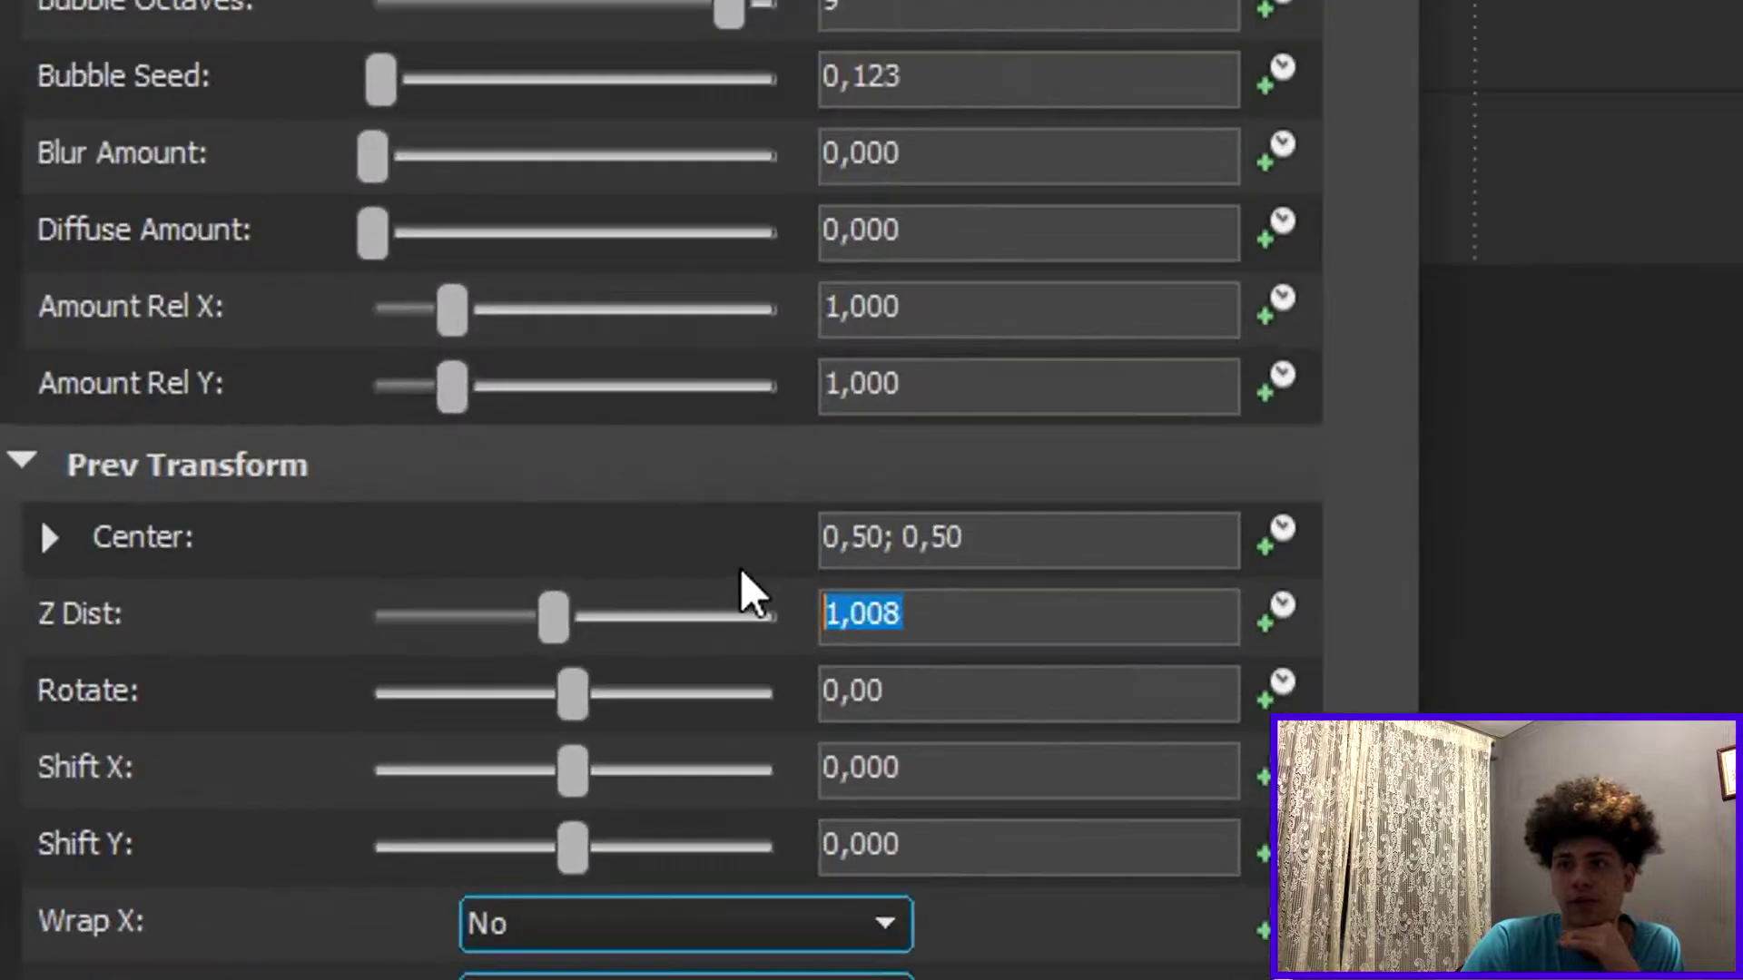
text(9)
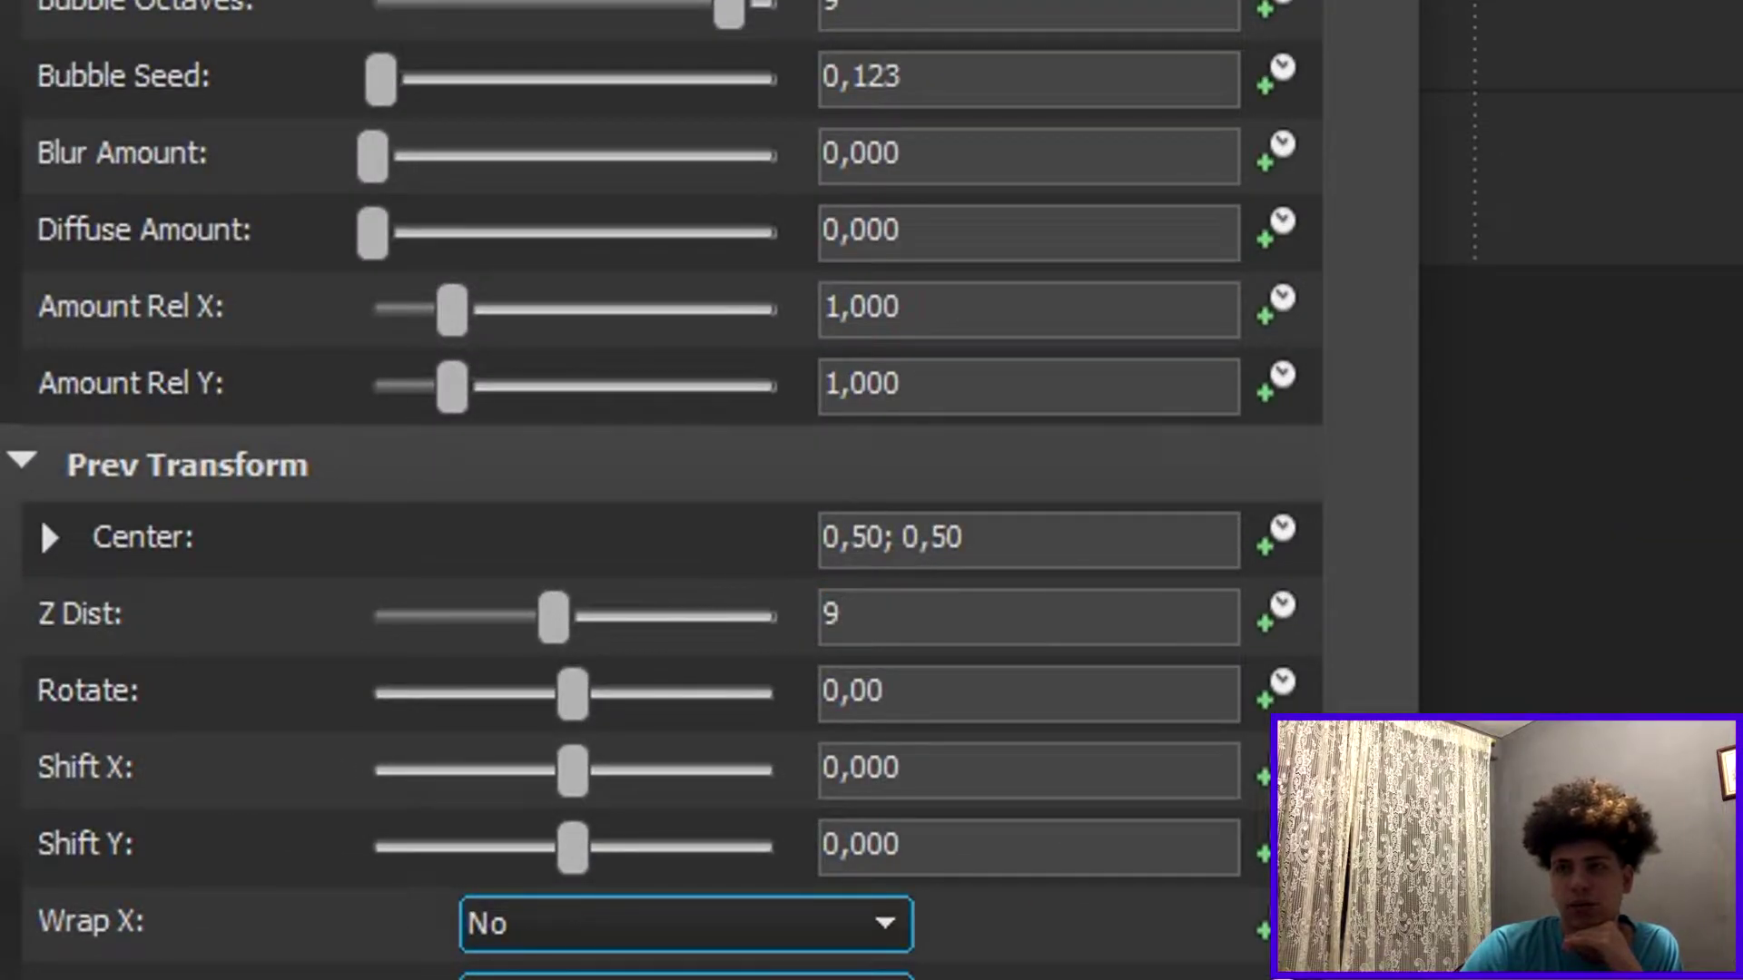
key(BackSpace)
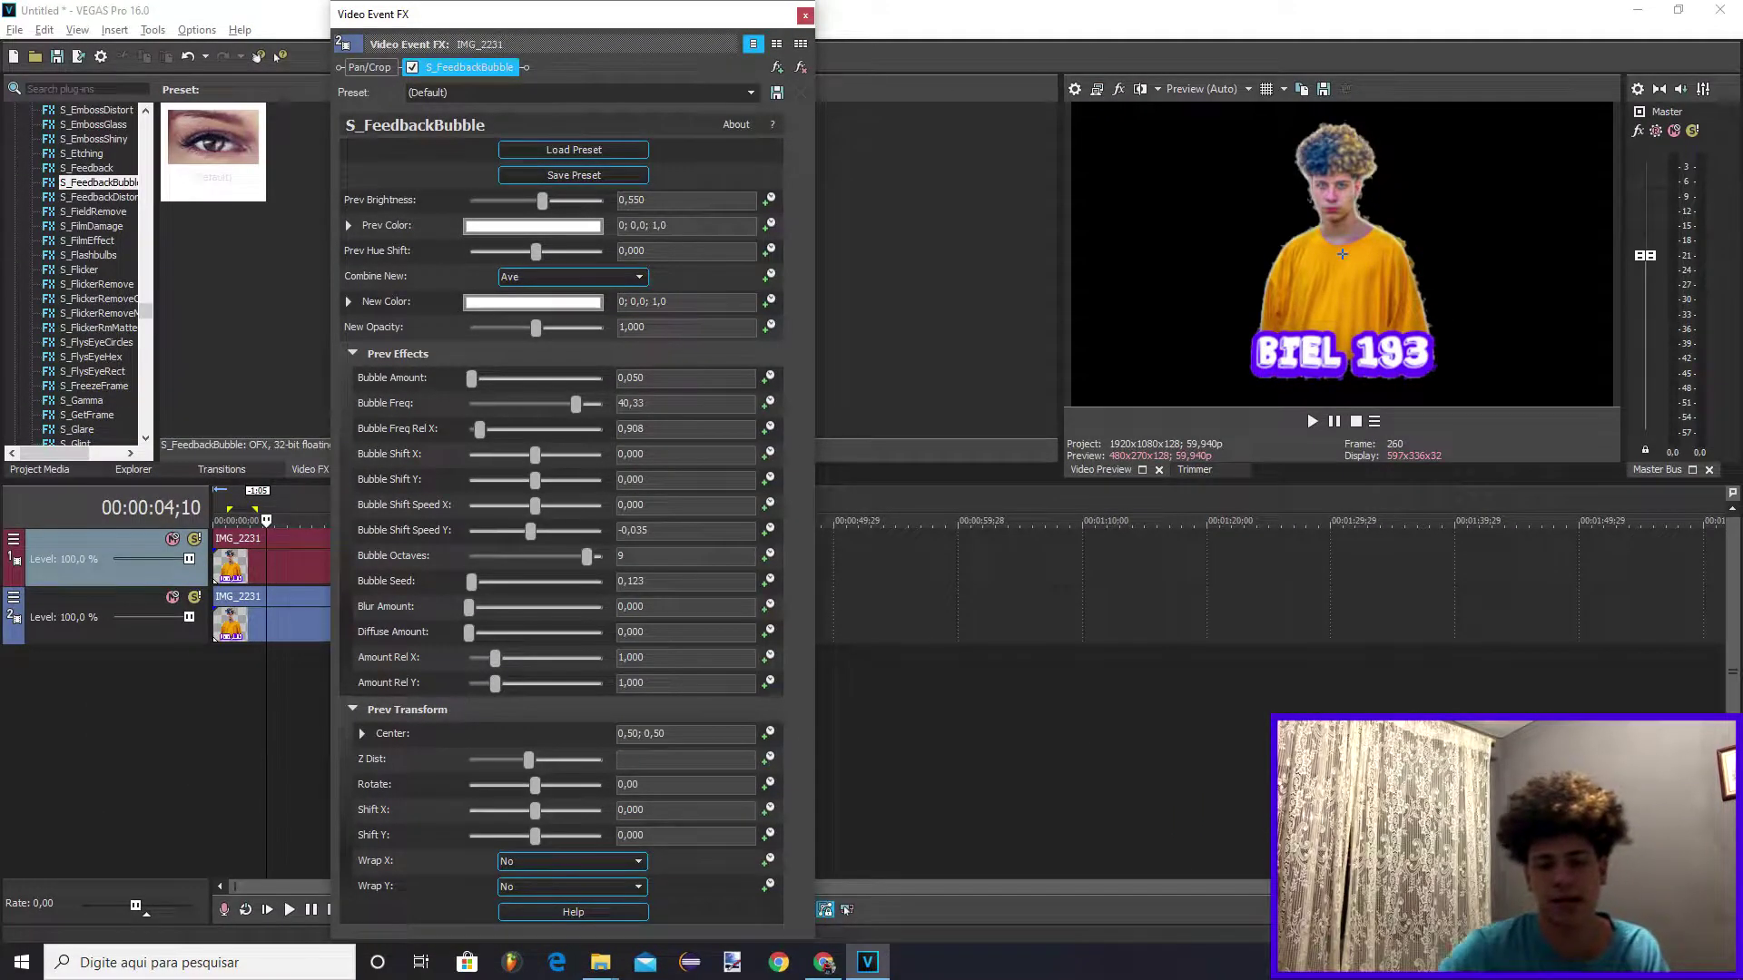
text(0)
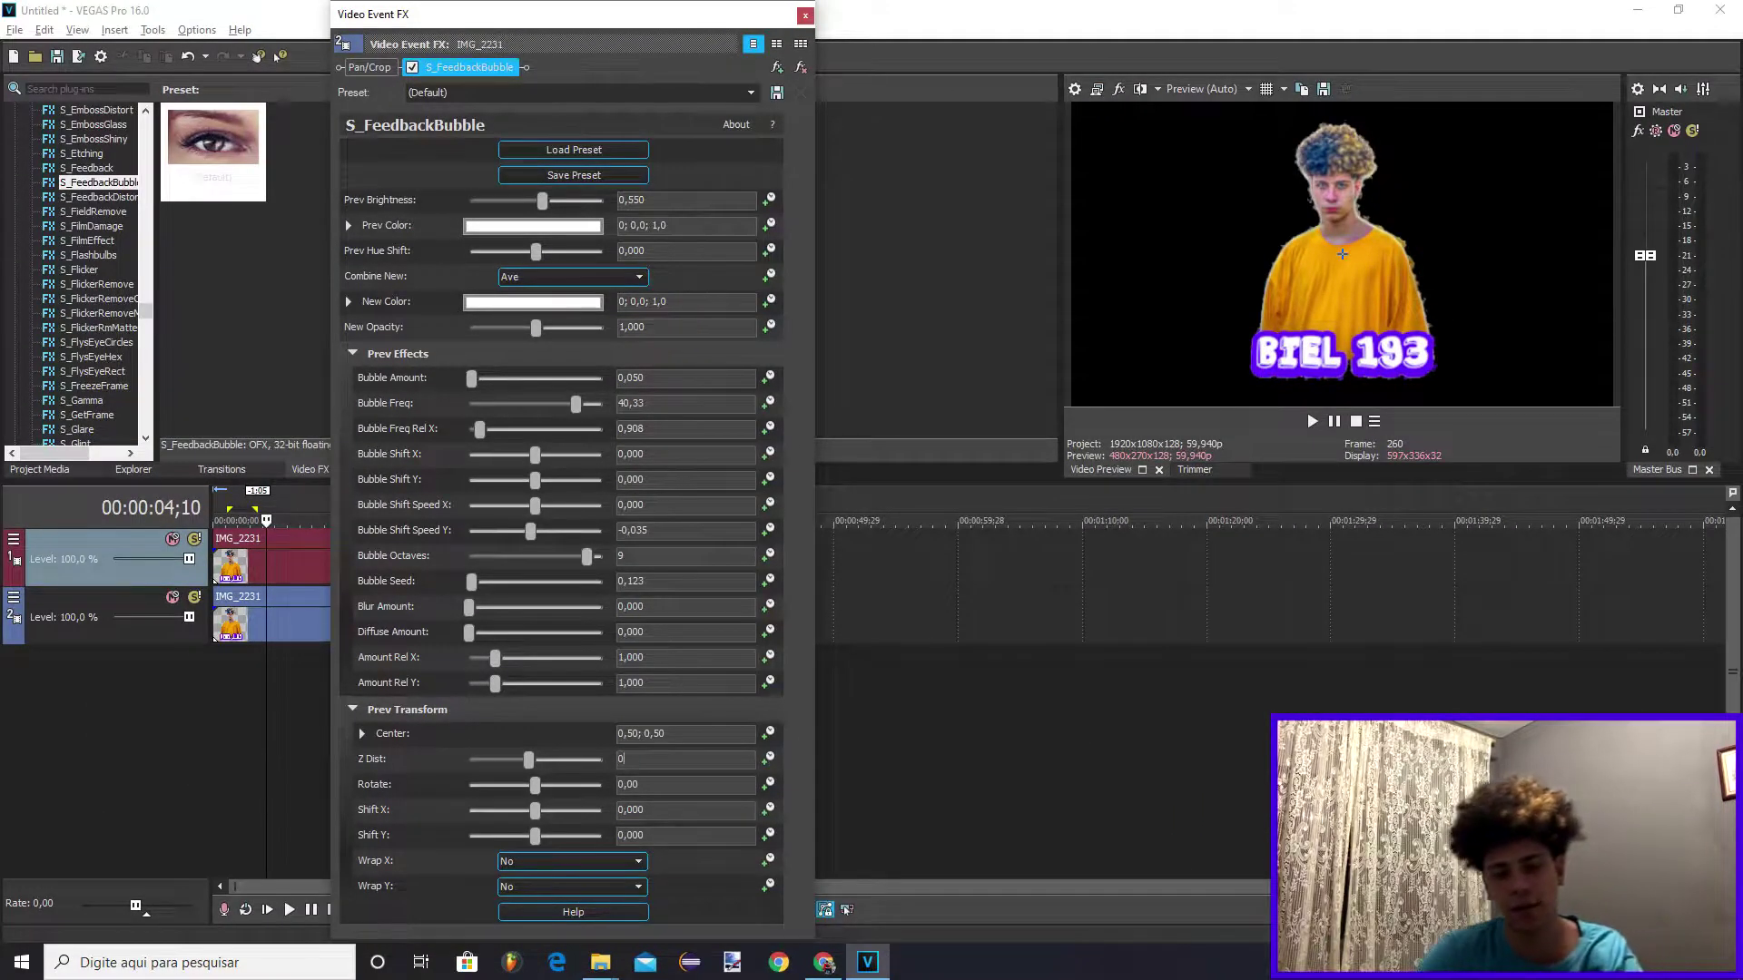
text(,980)
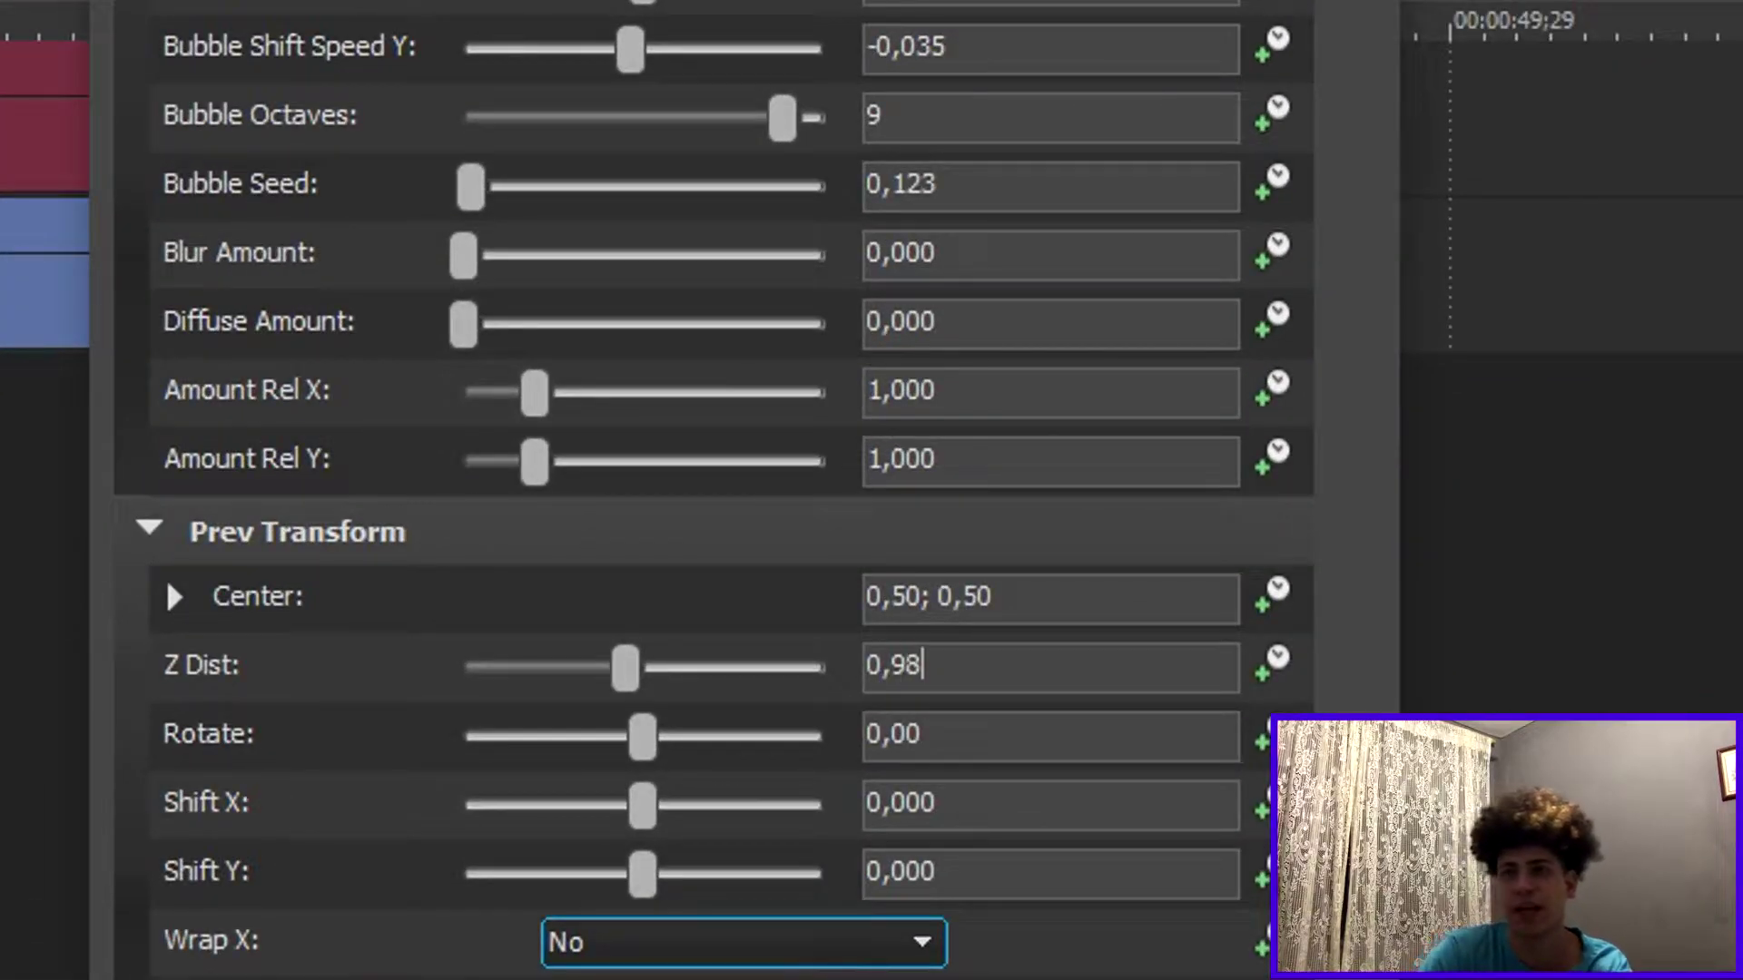
key(Return)
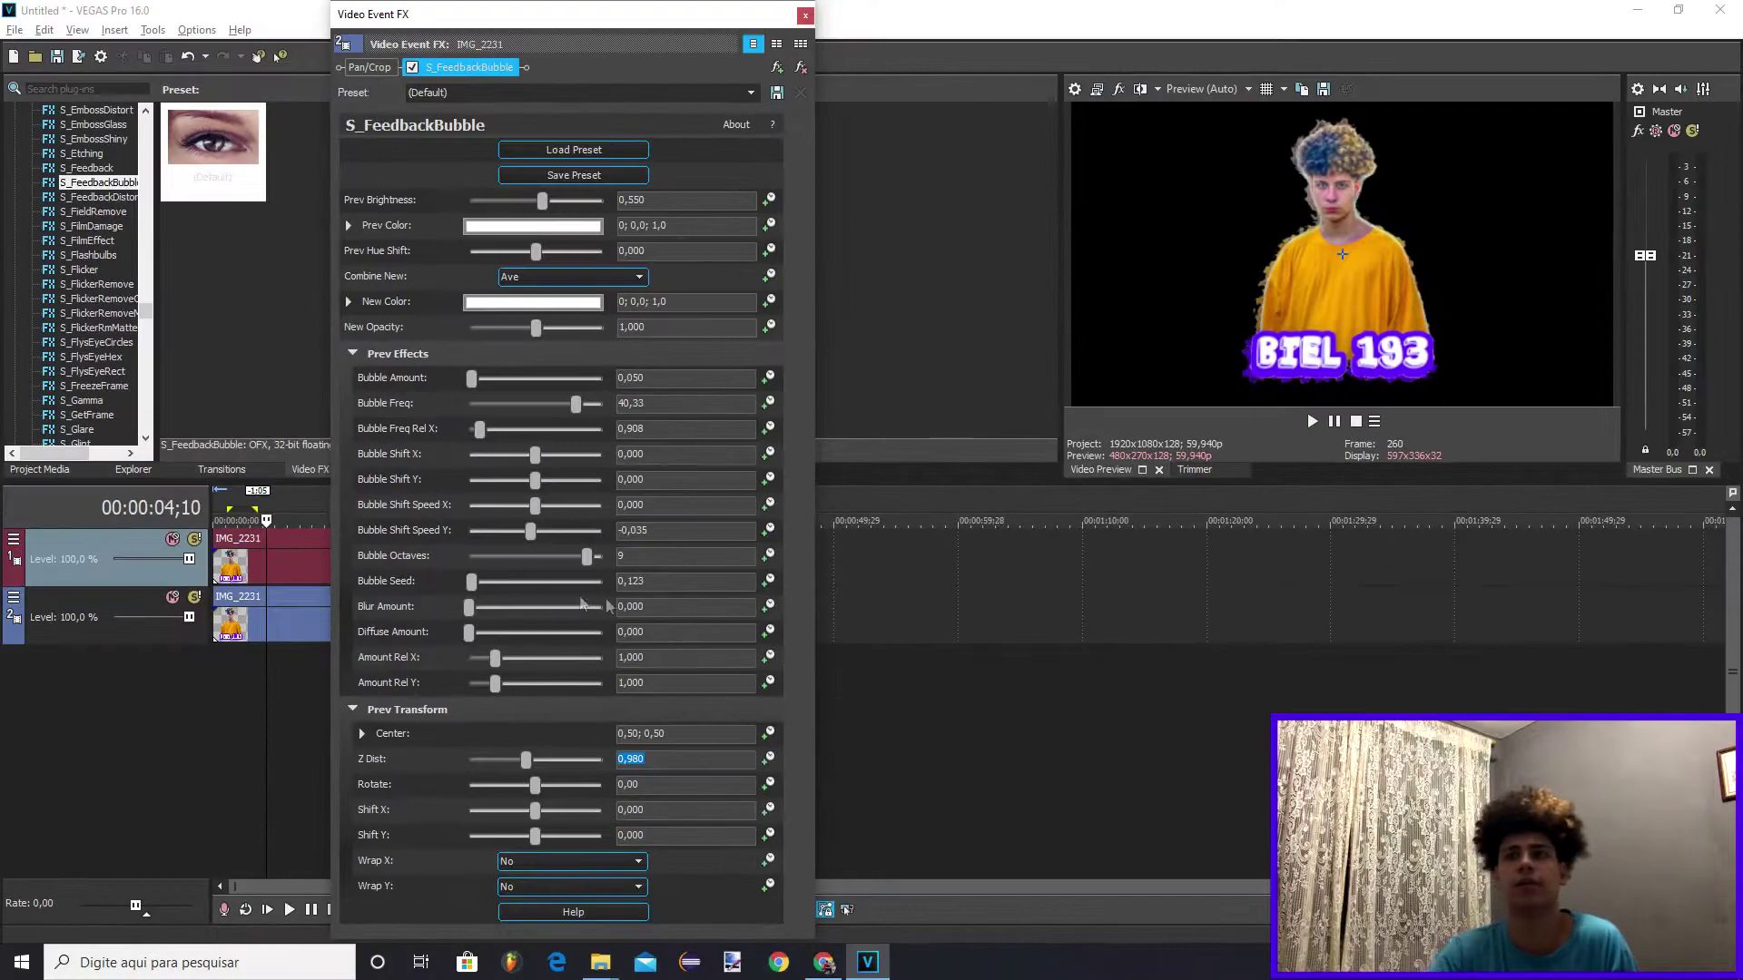
click(804, 14)
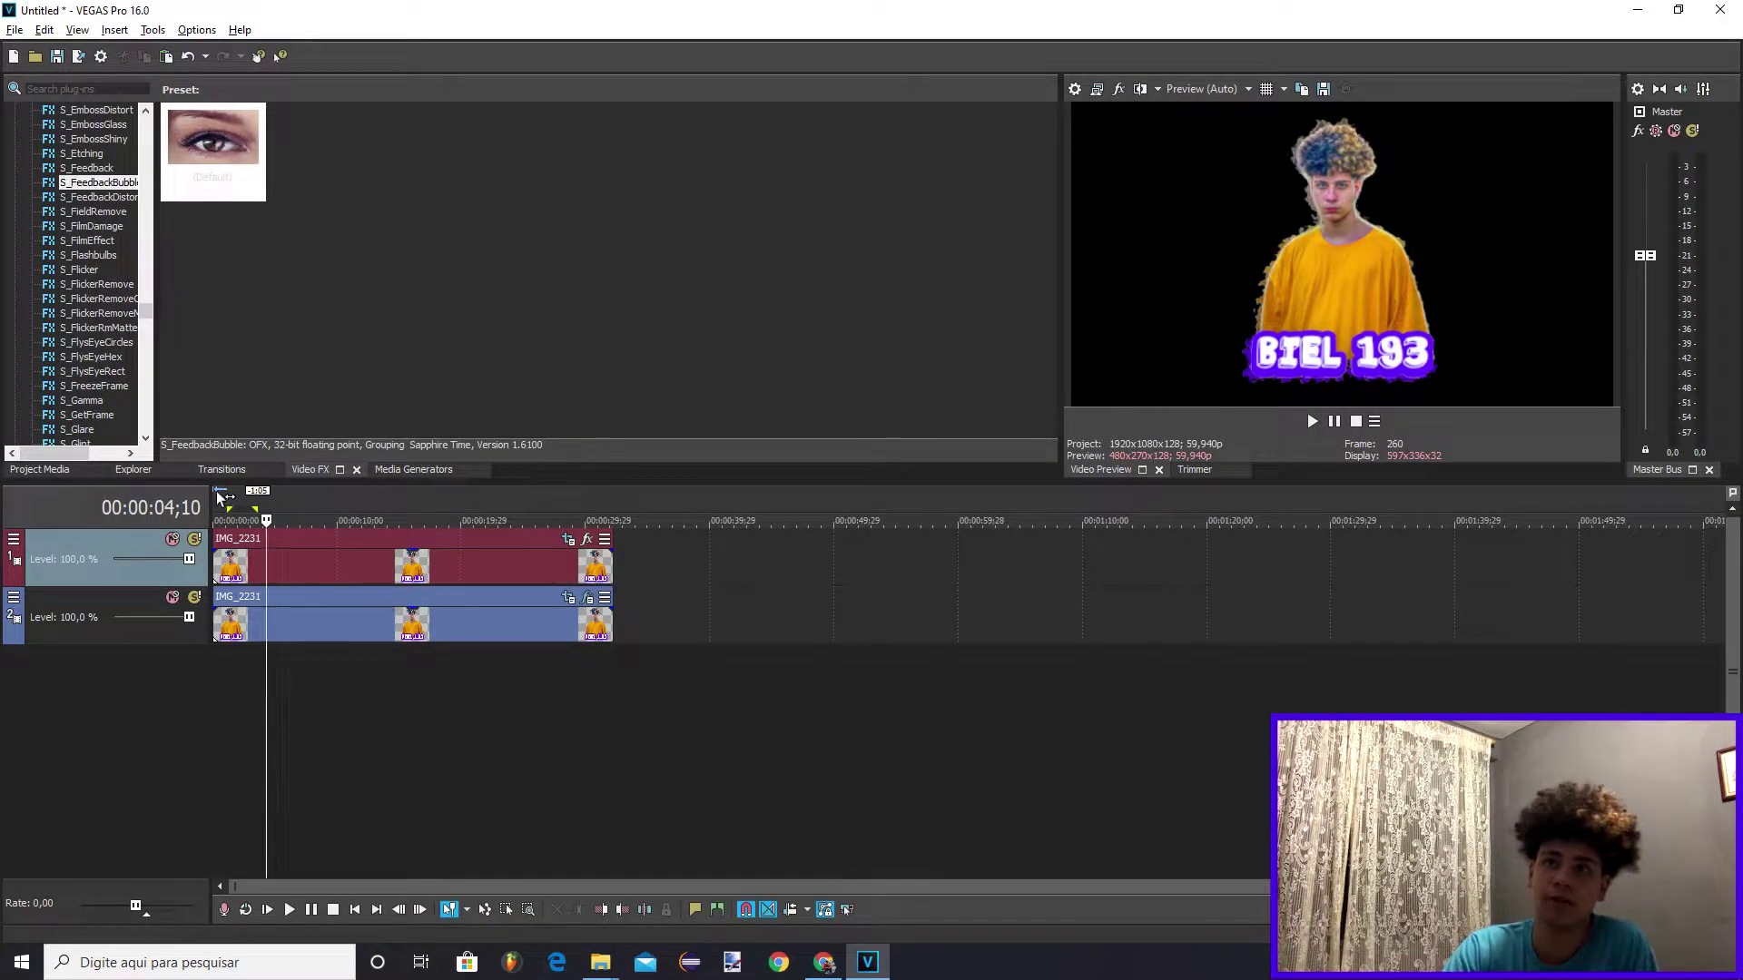
Play back the bubbling outline from the start, then extend the loop region over the full length of both events
click(223, 499)
click(1313, 421)
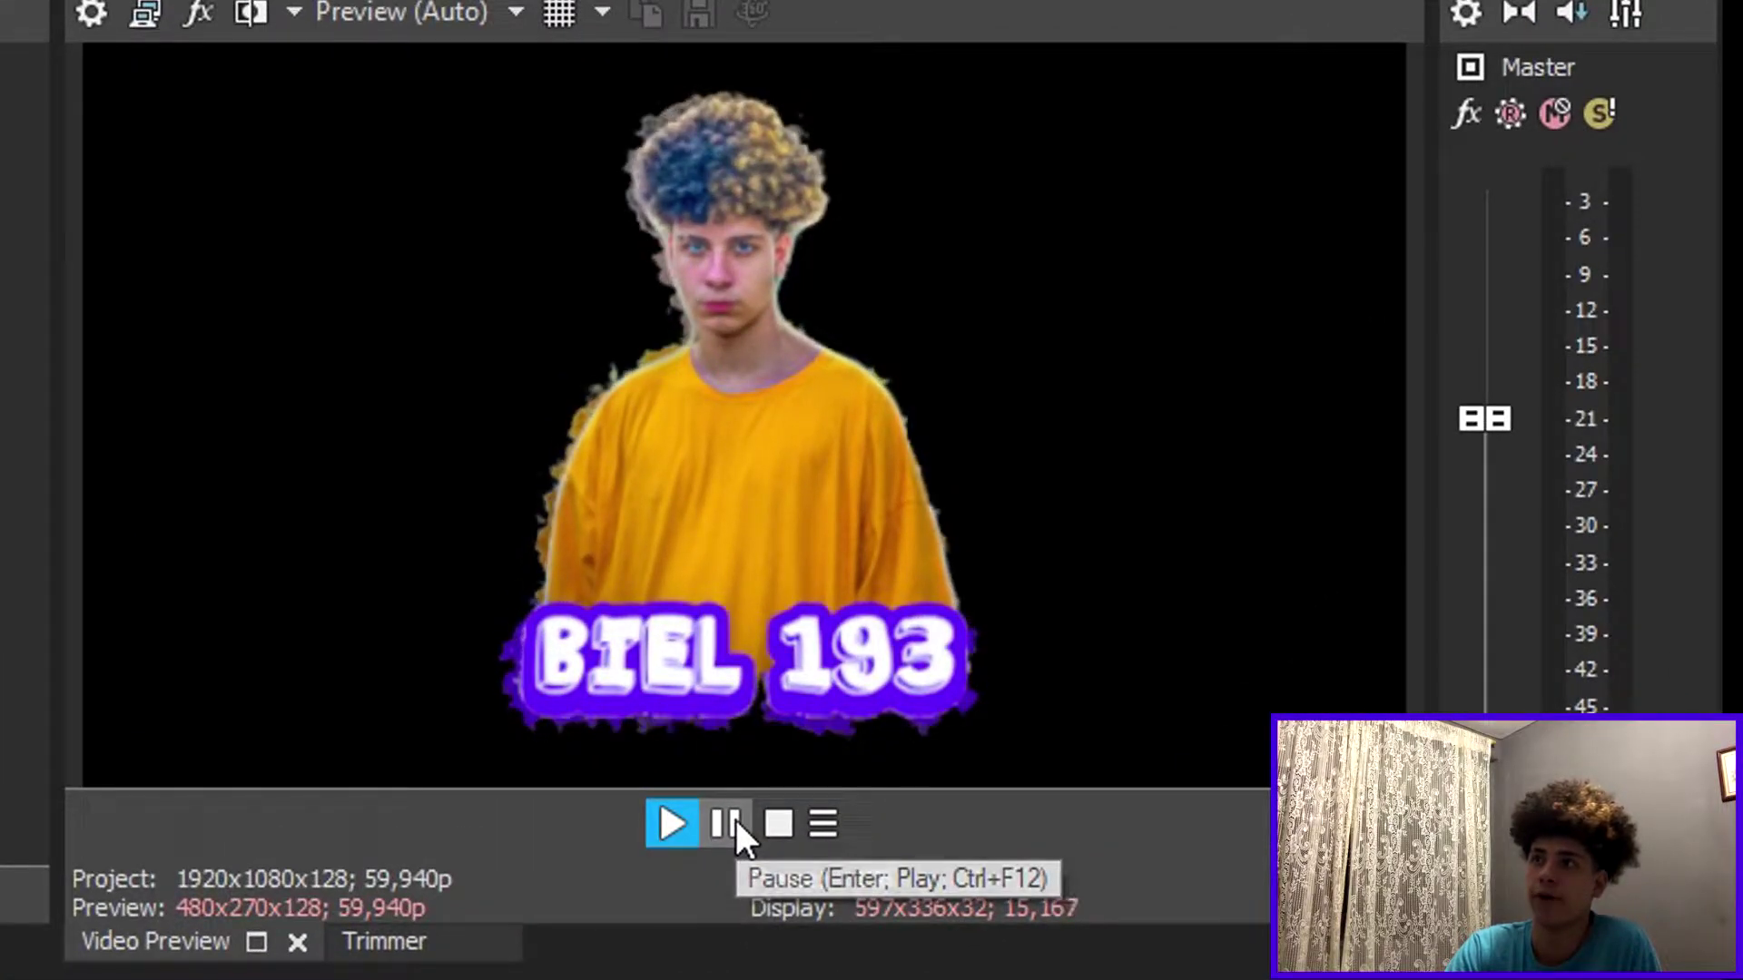
click(727, 823)
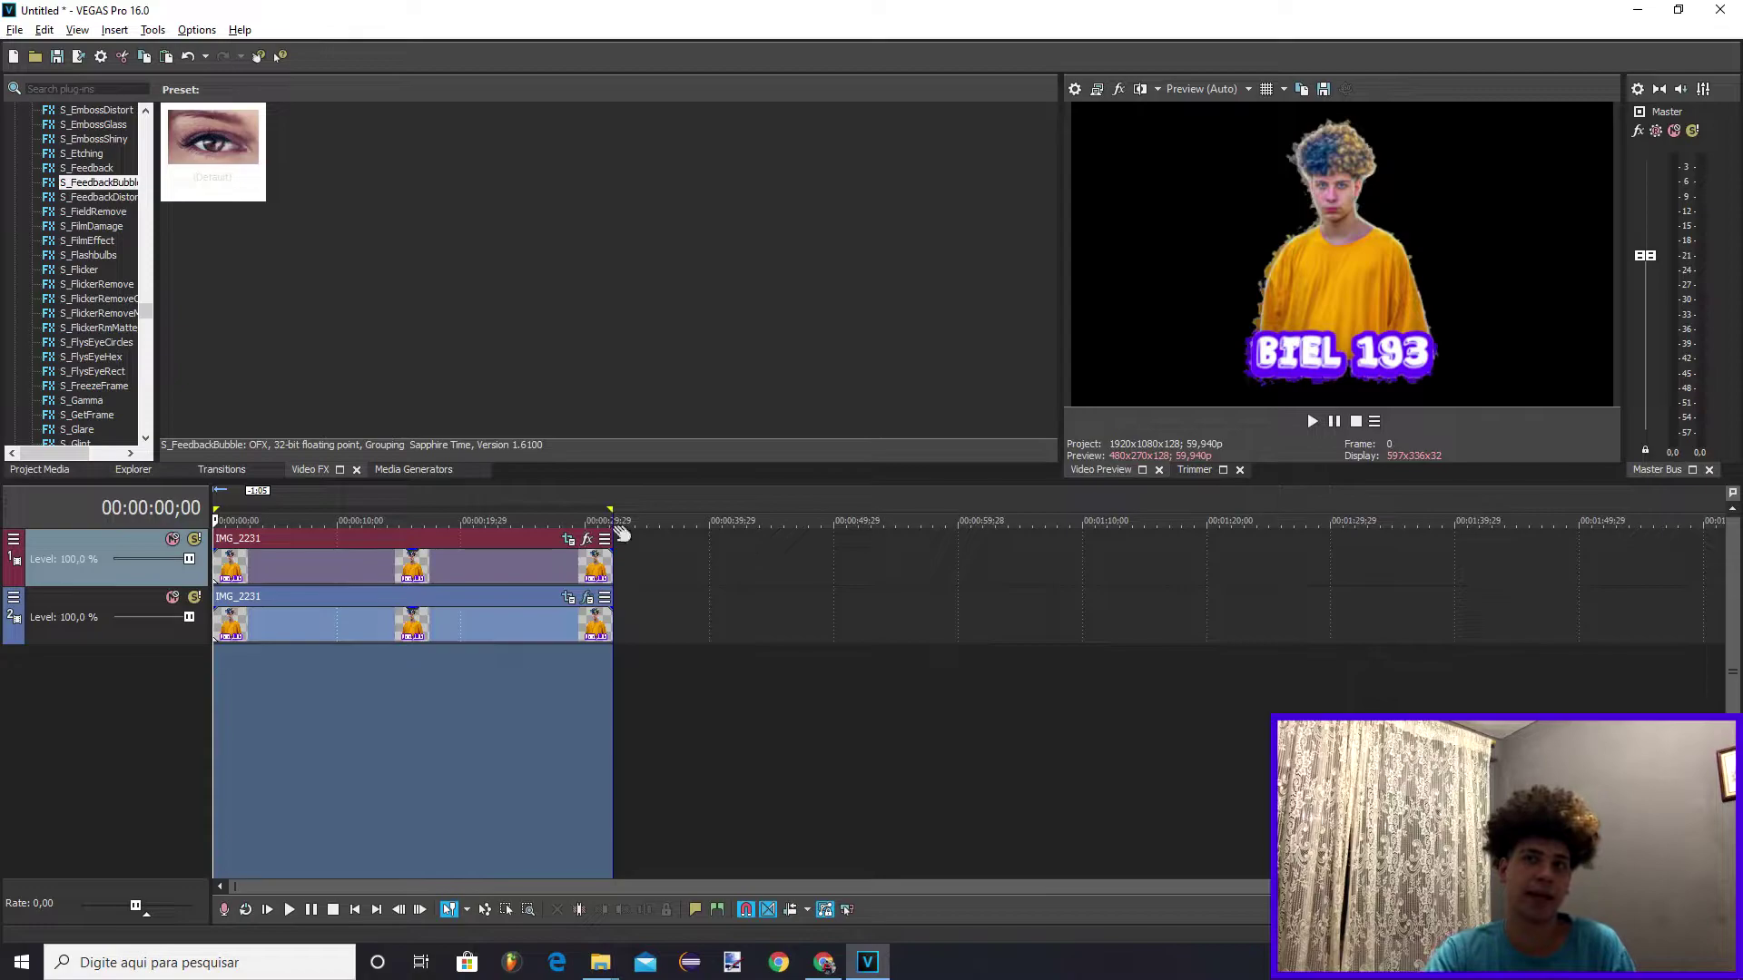
click(756, 762)
click(274, 567)
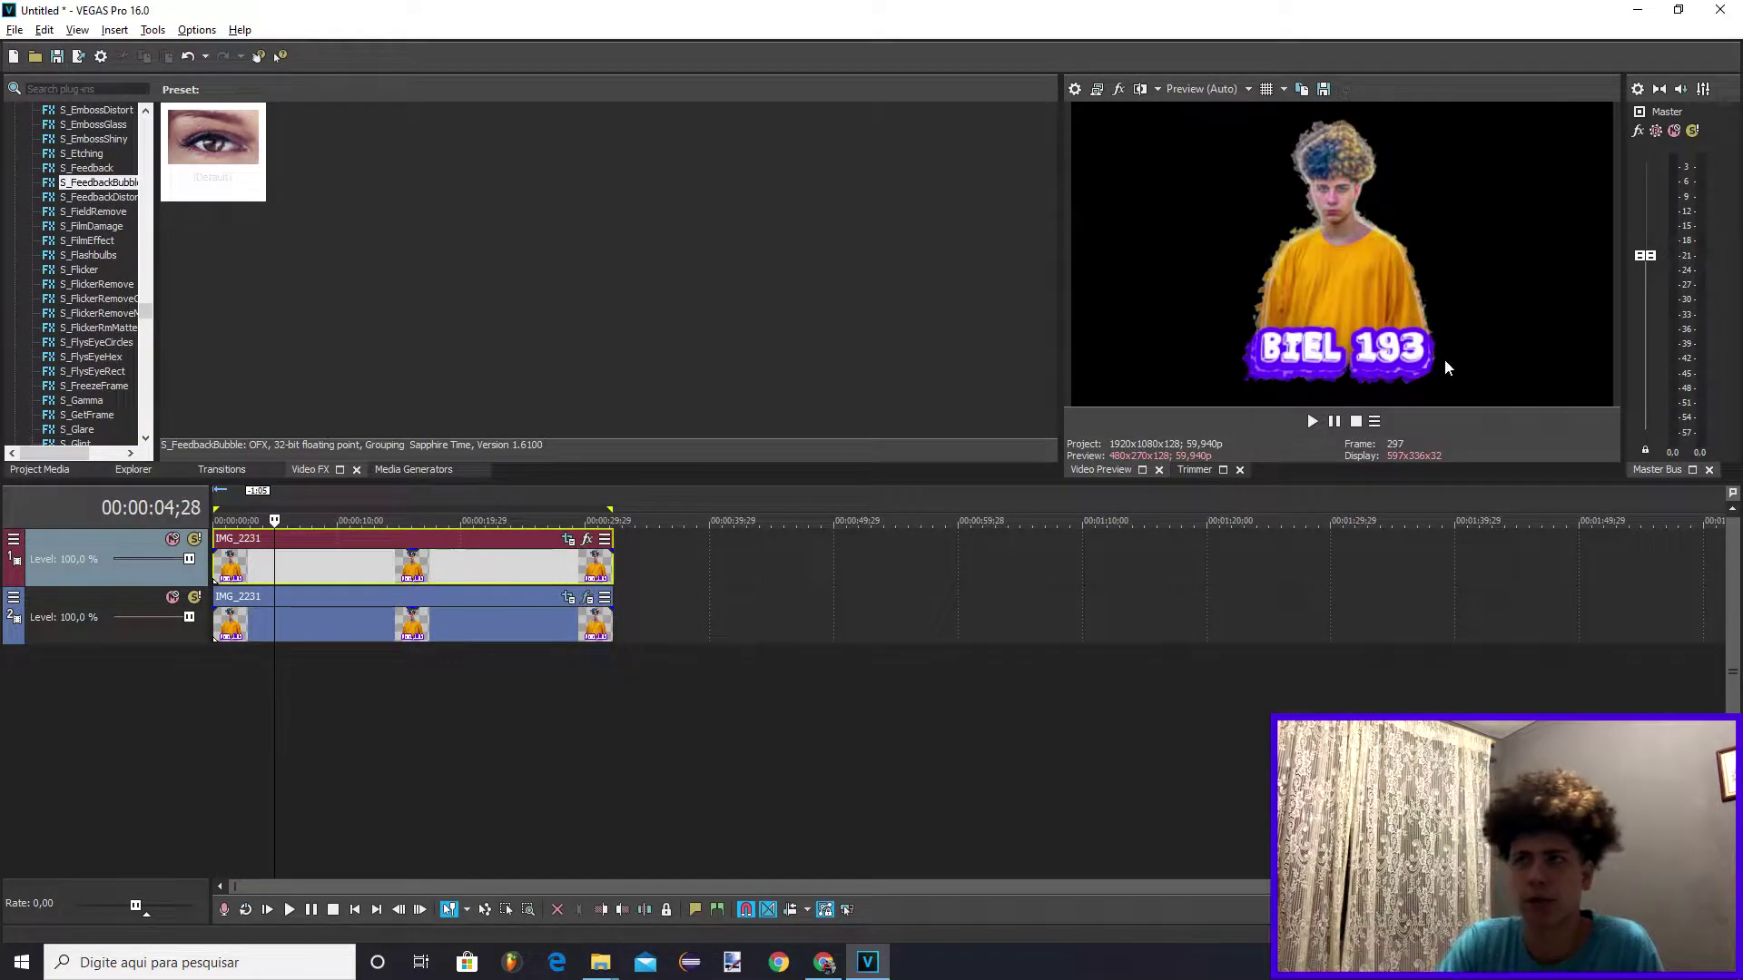
Add the VEGAS Color Balance effect after S_FeedbackBubble in the lower event's effect chain
click(587, 598)
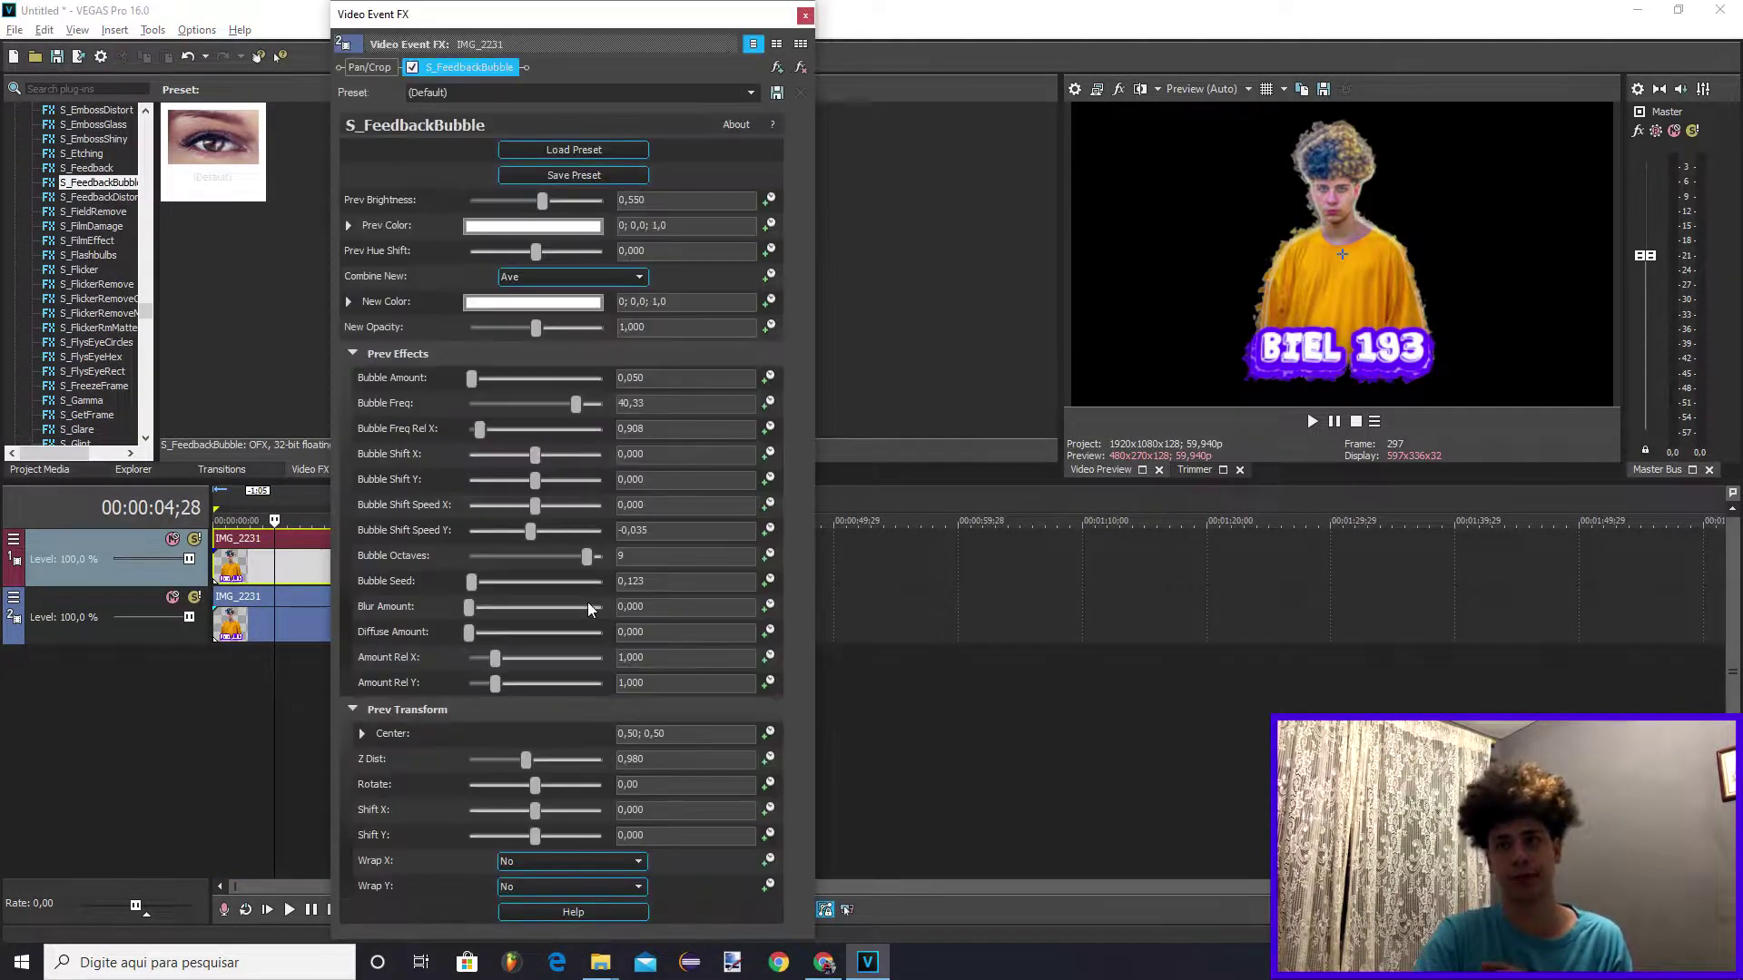
click(800, 67)
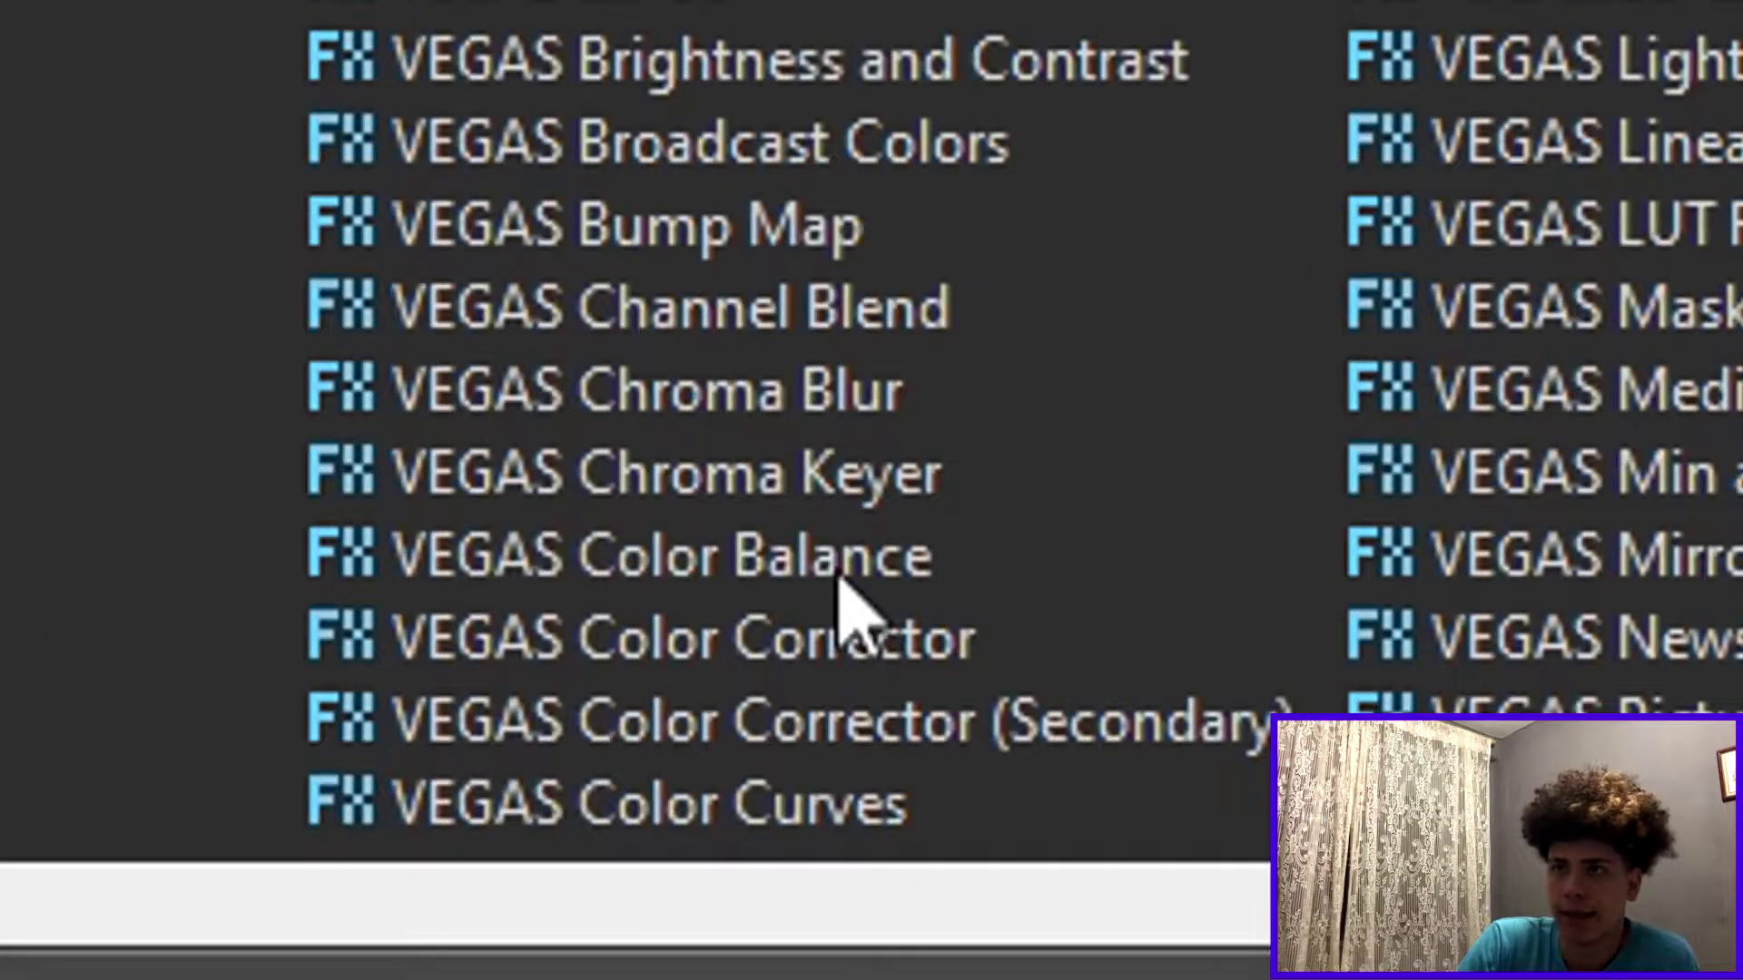
click(619, 847)
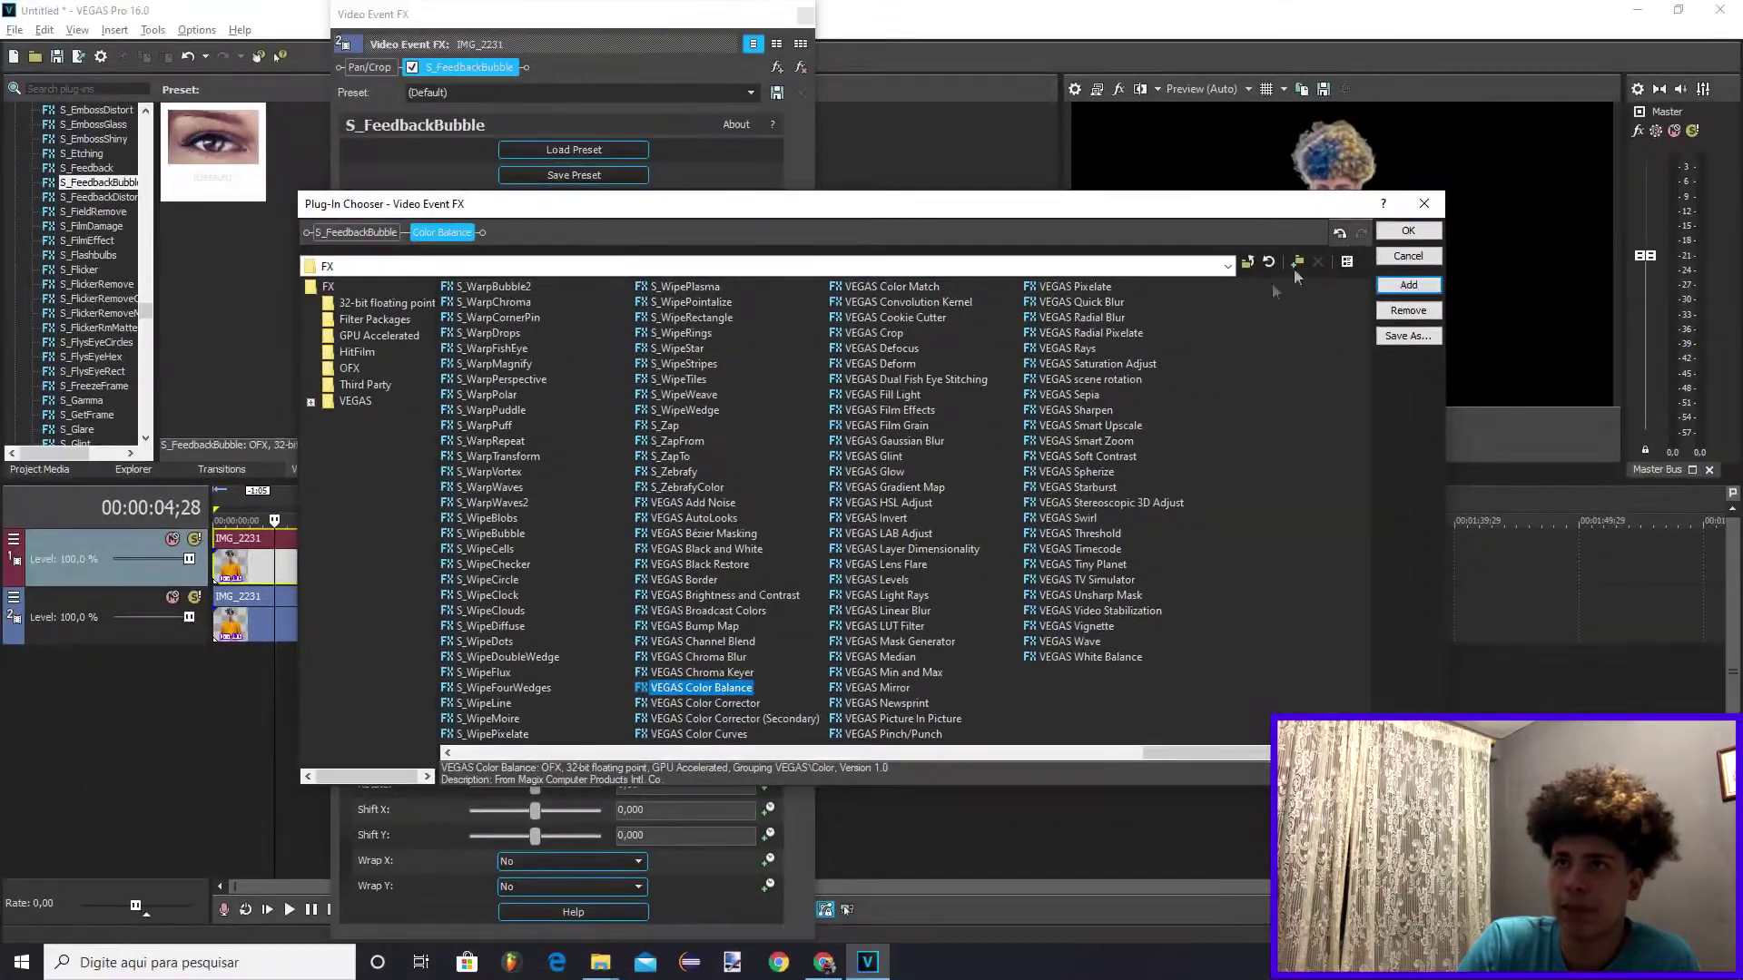
click(1403, 239)
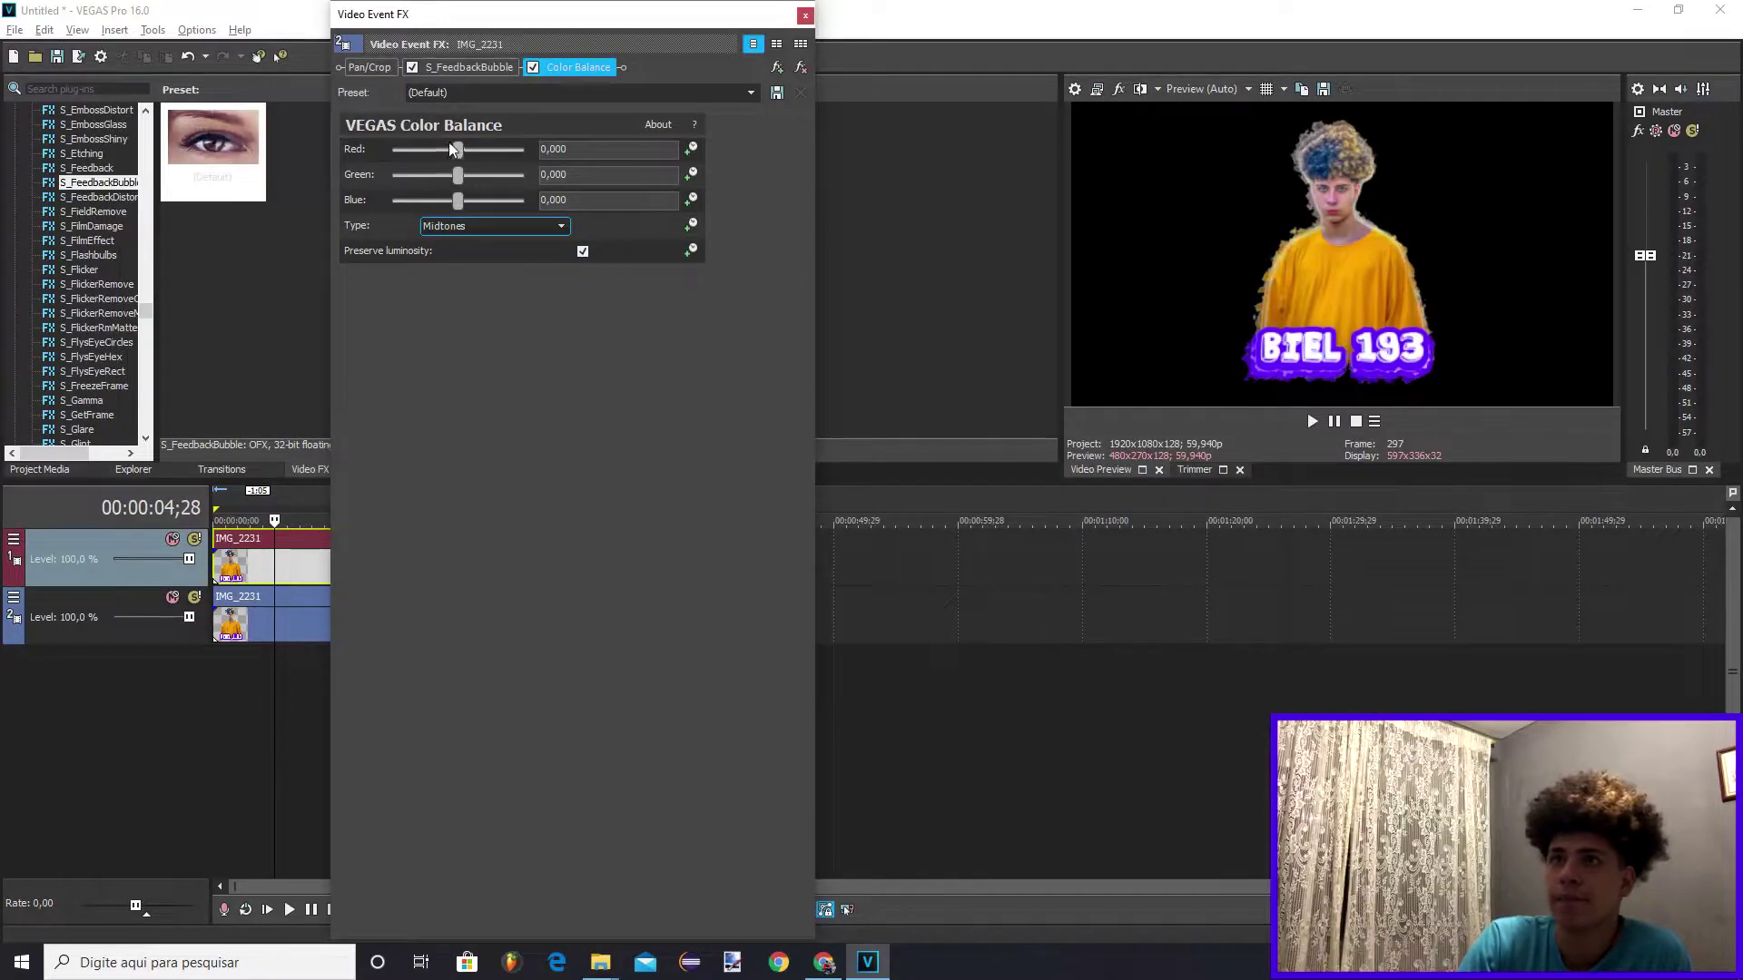
Tint the outline blue-violet with Color Balance at Red -0,276, Green -0,500 and Blue 0,500, and close the effect settings
drag(456, 149, 338, 171)
drag(457, 202, 546, 212)
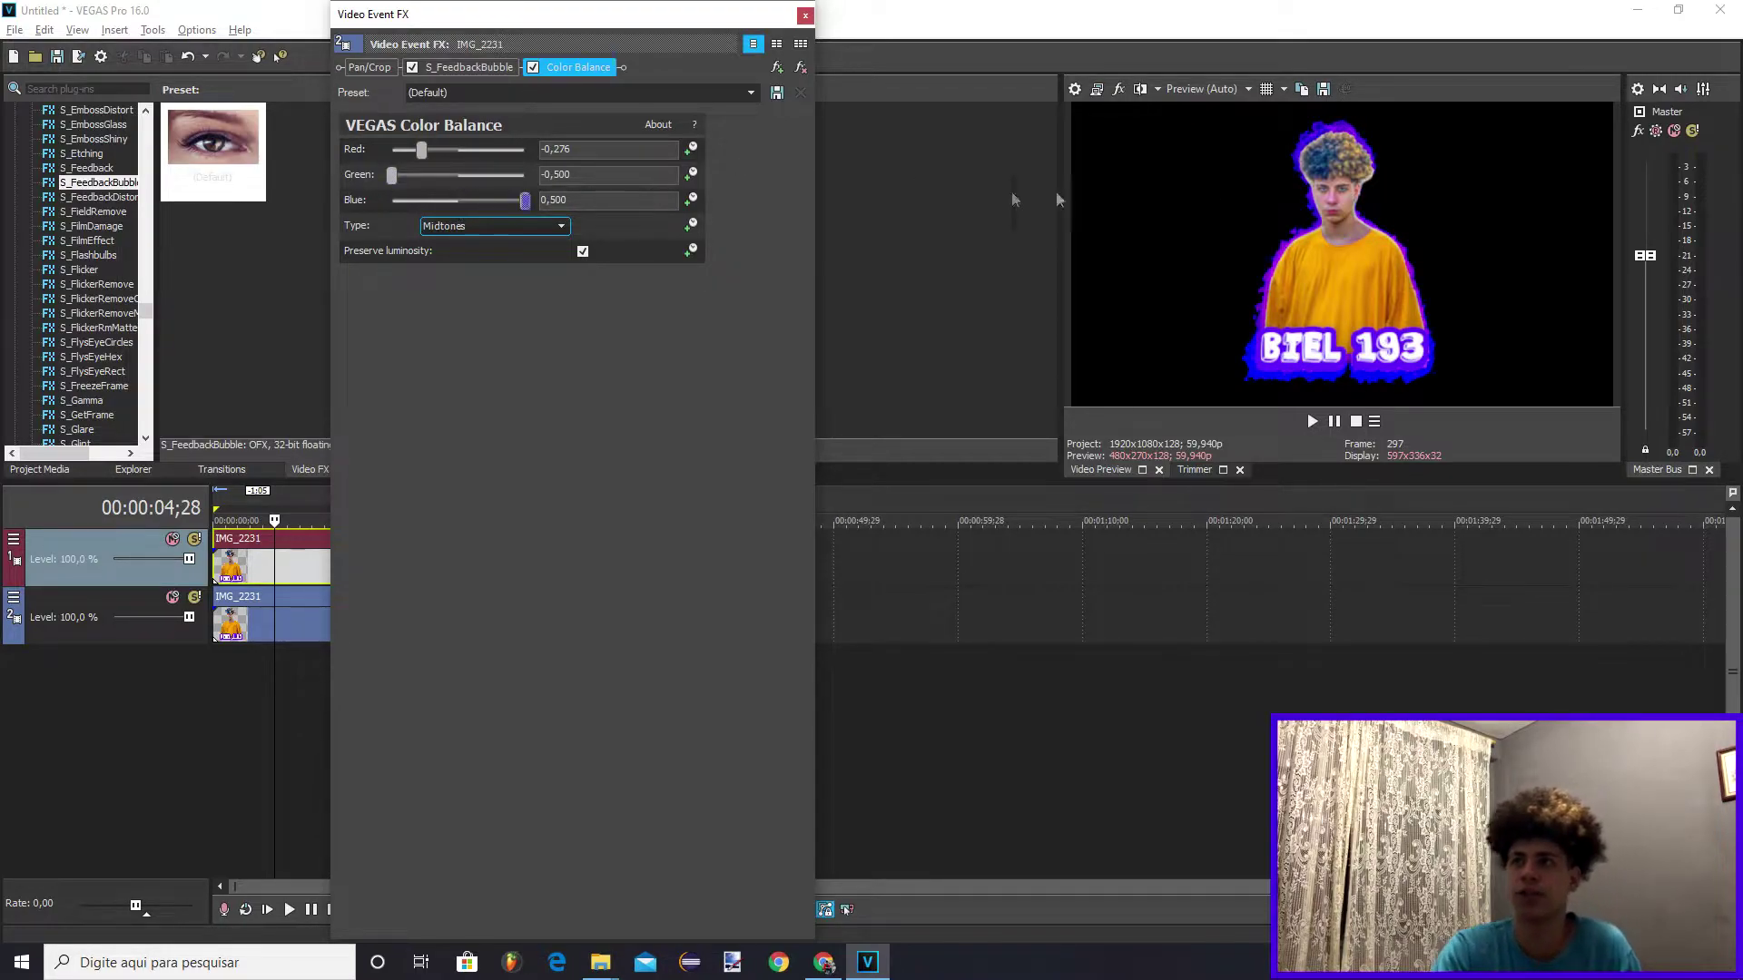
click(805, 16)
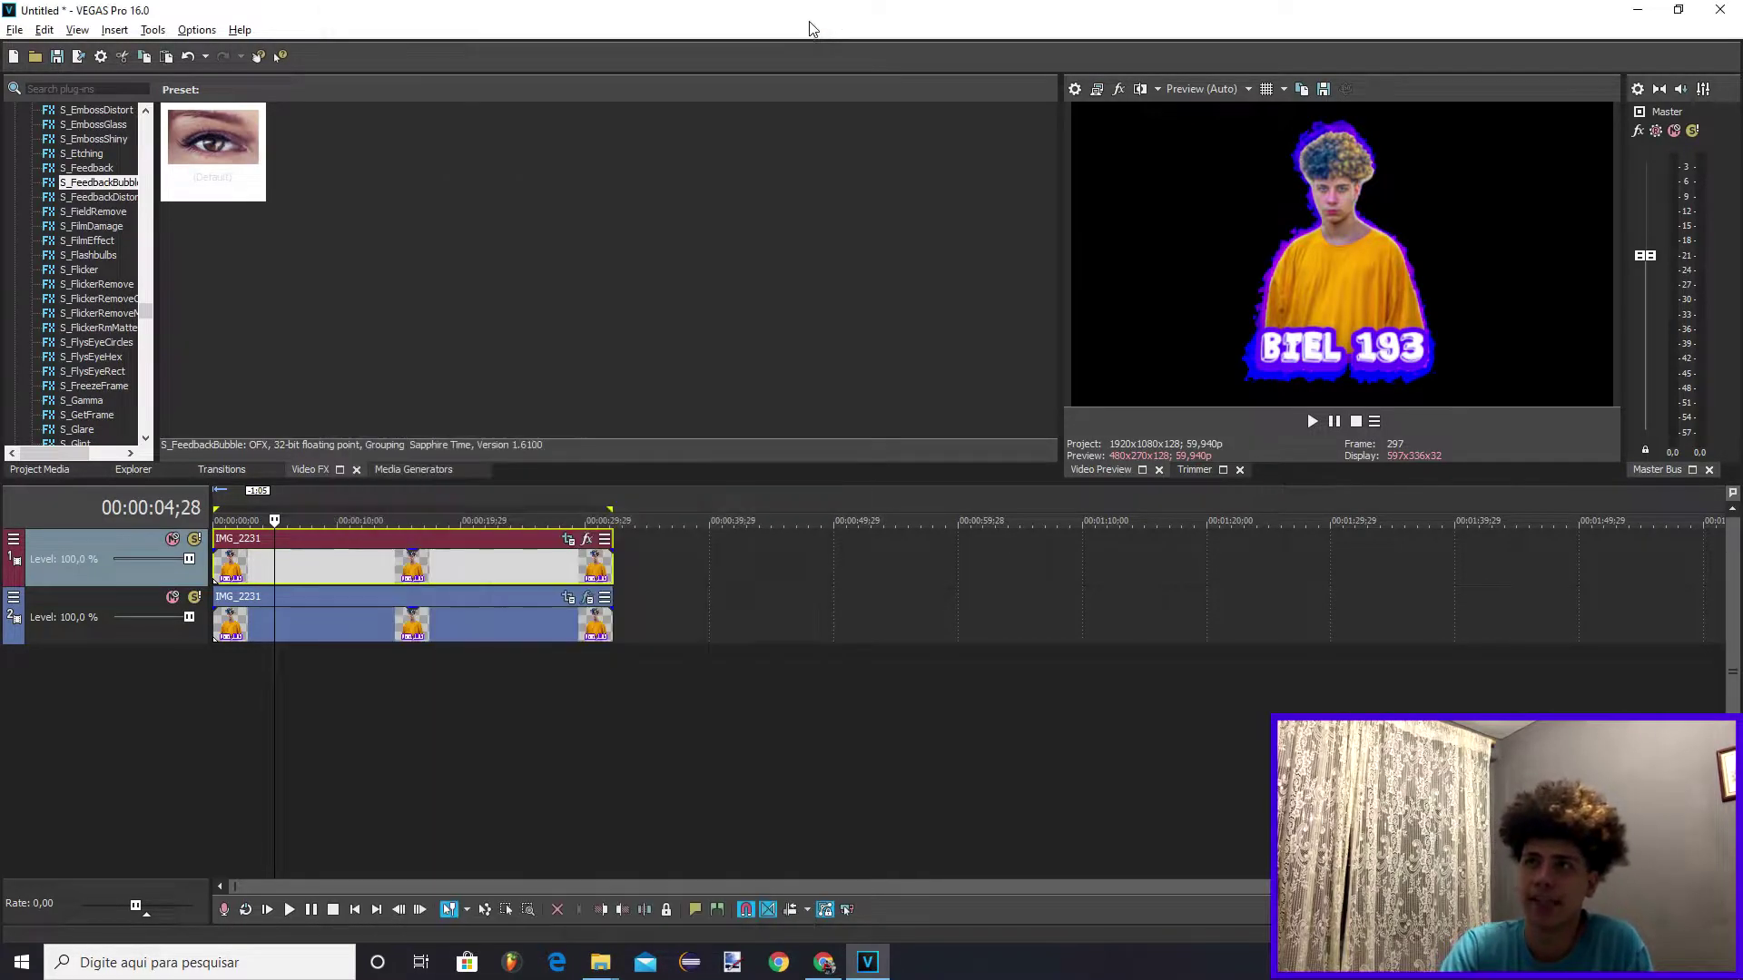
Play back the blue-violet bubbling outline from the start of the timeline
click(220, 495)
key(space)
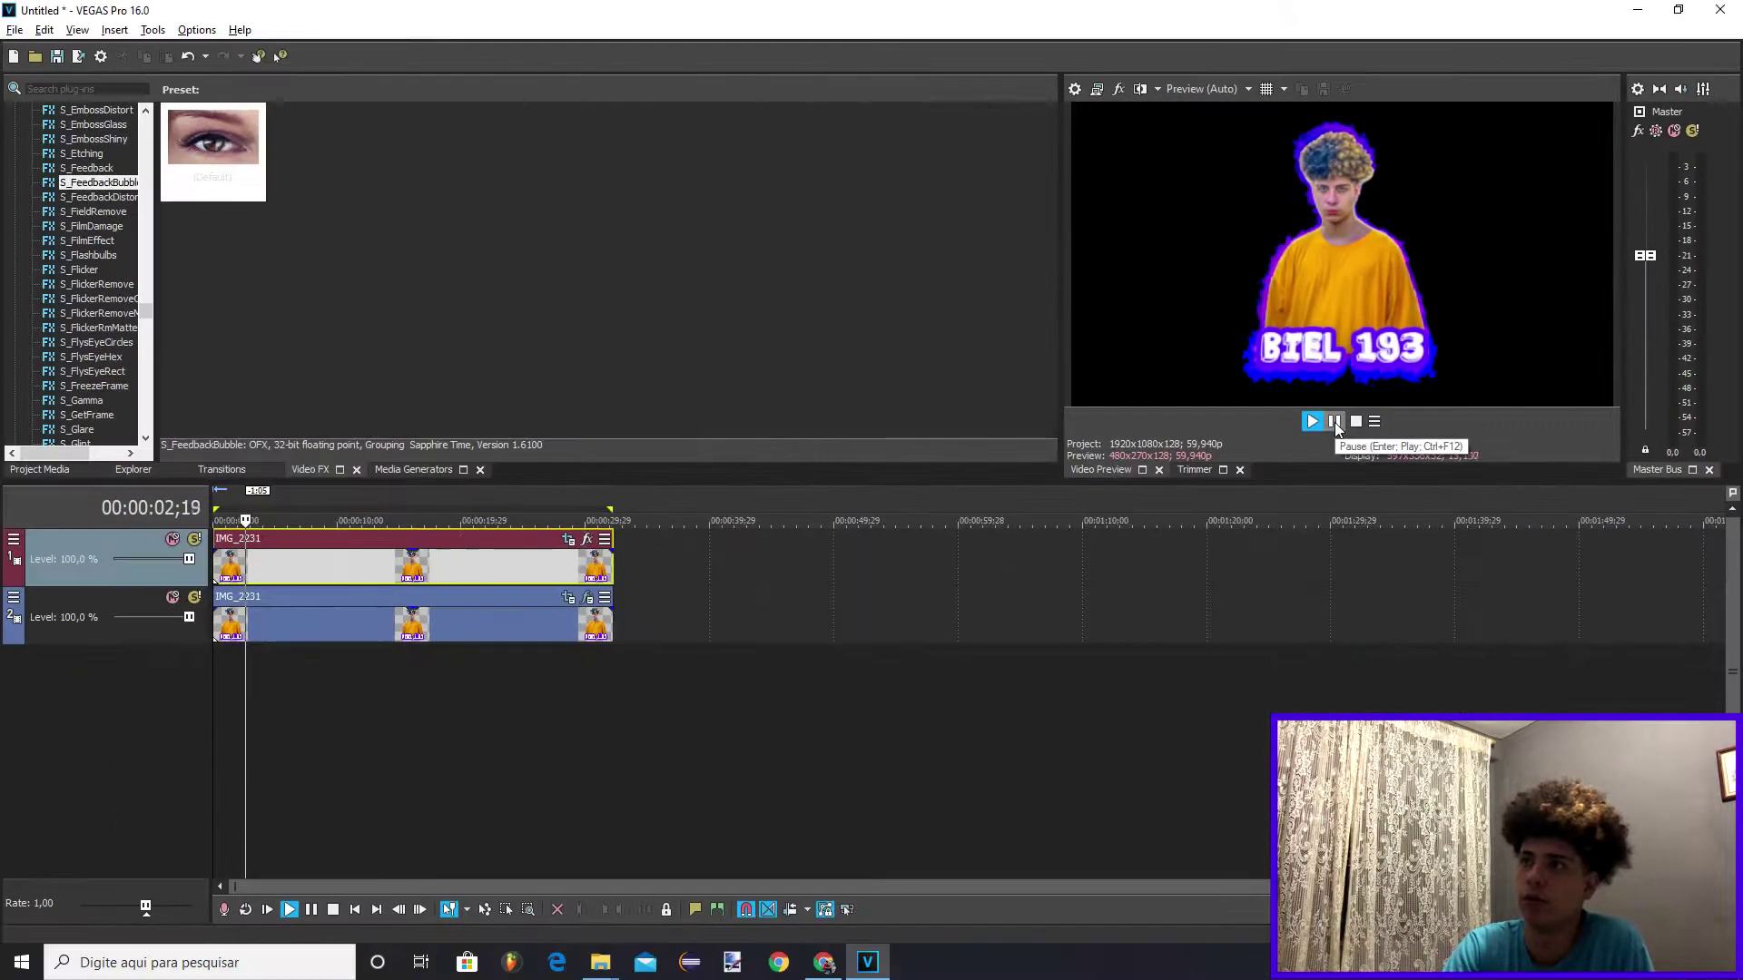
click(1334, 422)
Readjust the lower event's Color Balance to tint the outline yellow-orange, and play back the result
click(587, 597)
drag(422, 151, 474, 153)
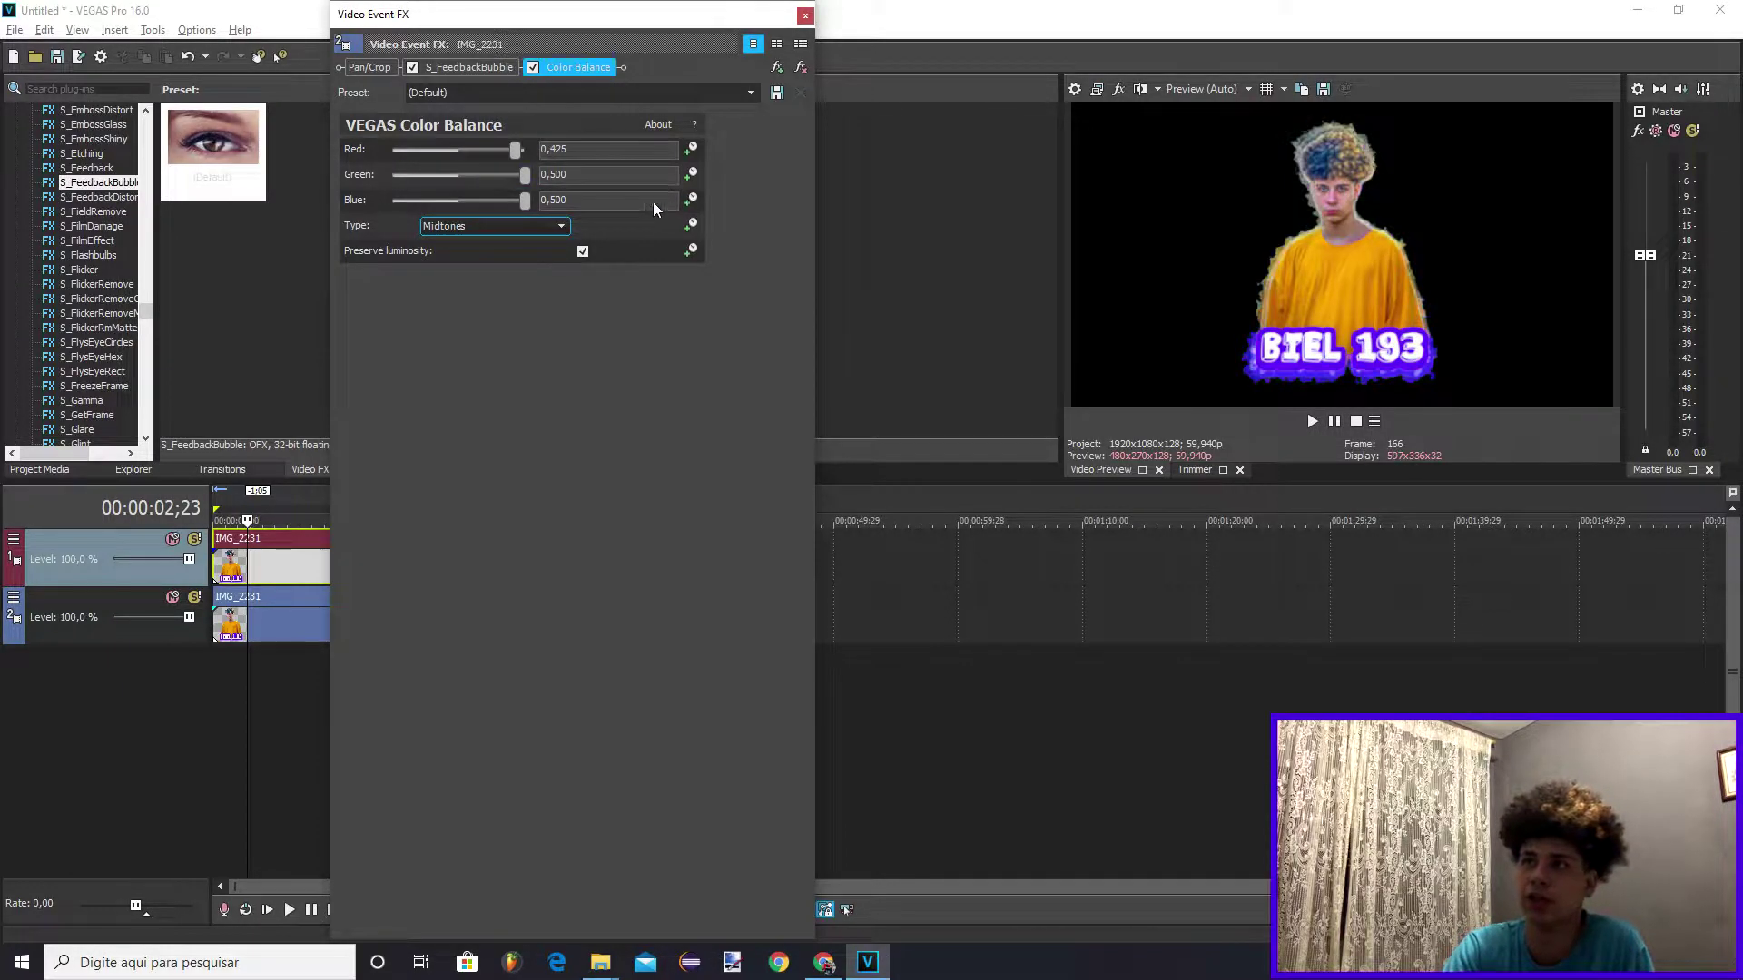
drag(524, 176, 512, 196)
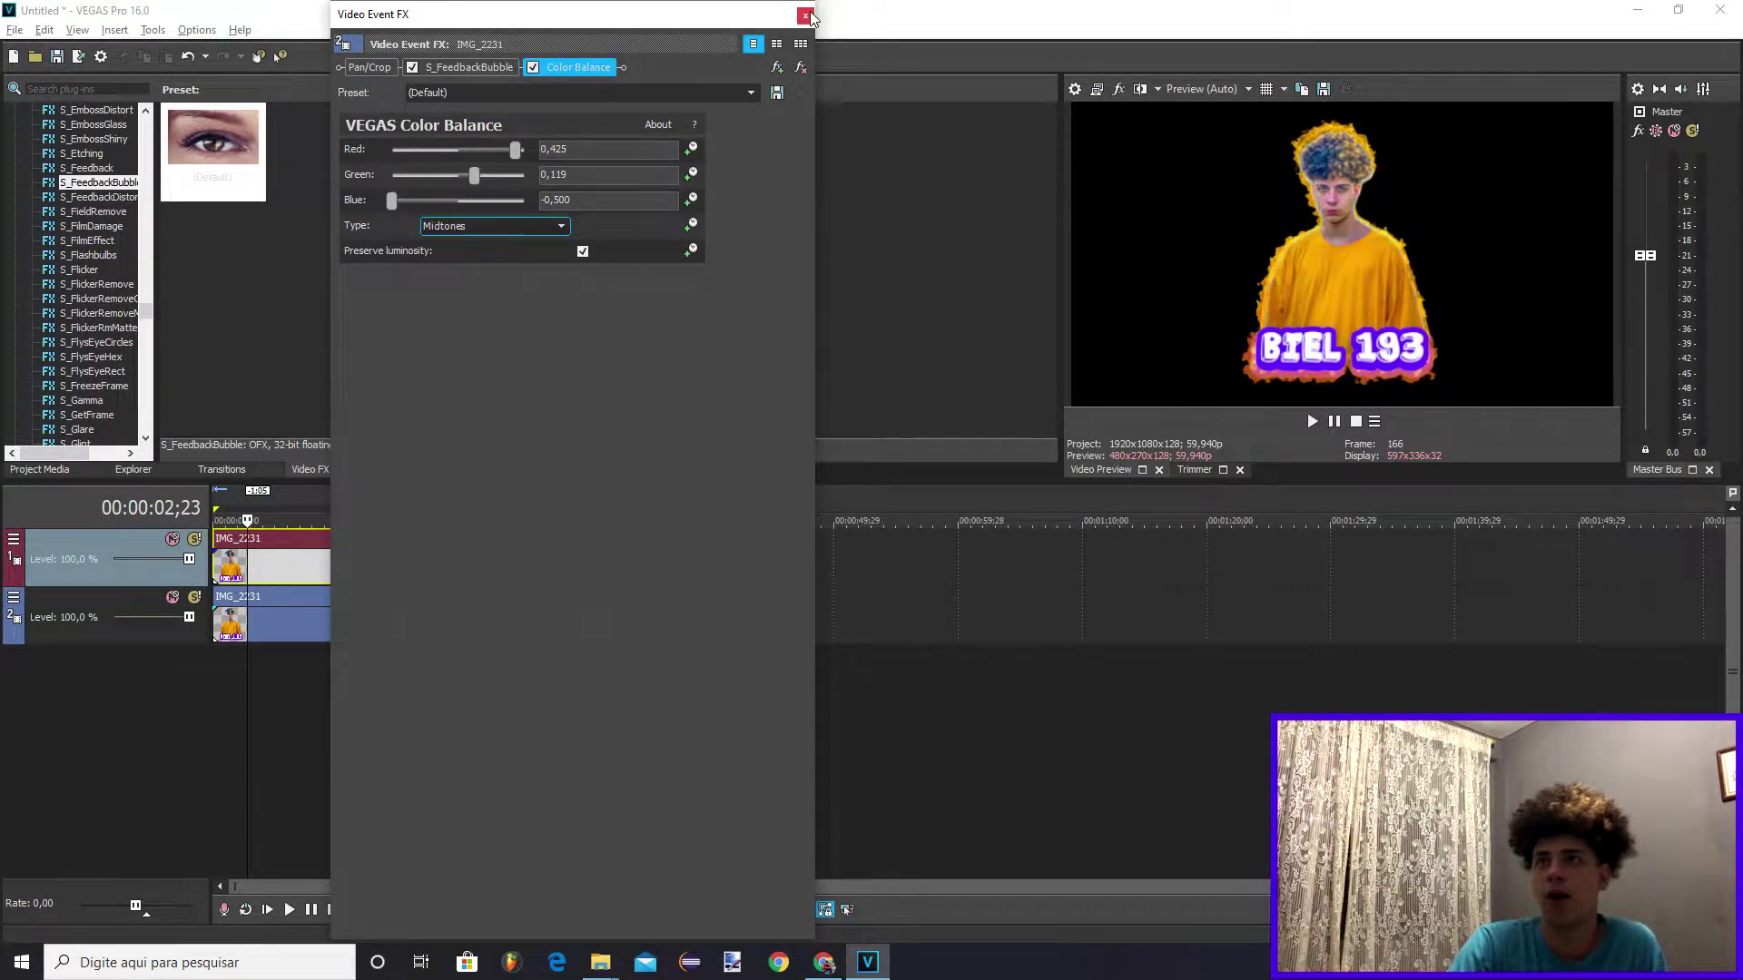
click(805, 17)
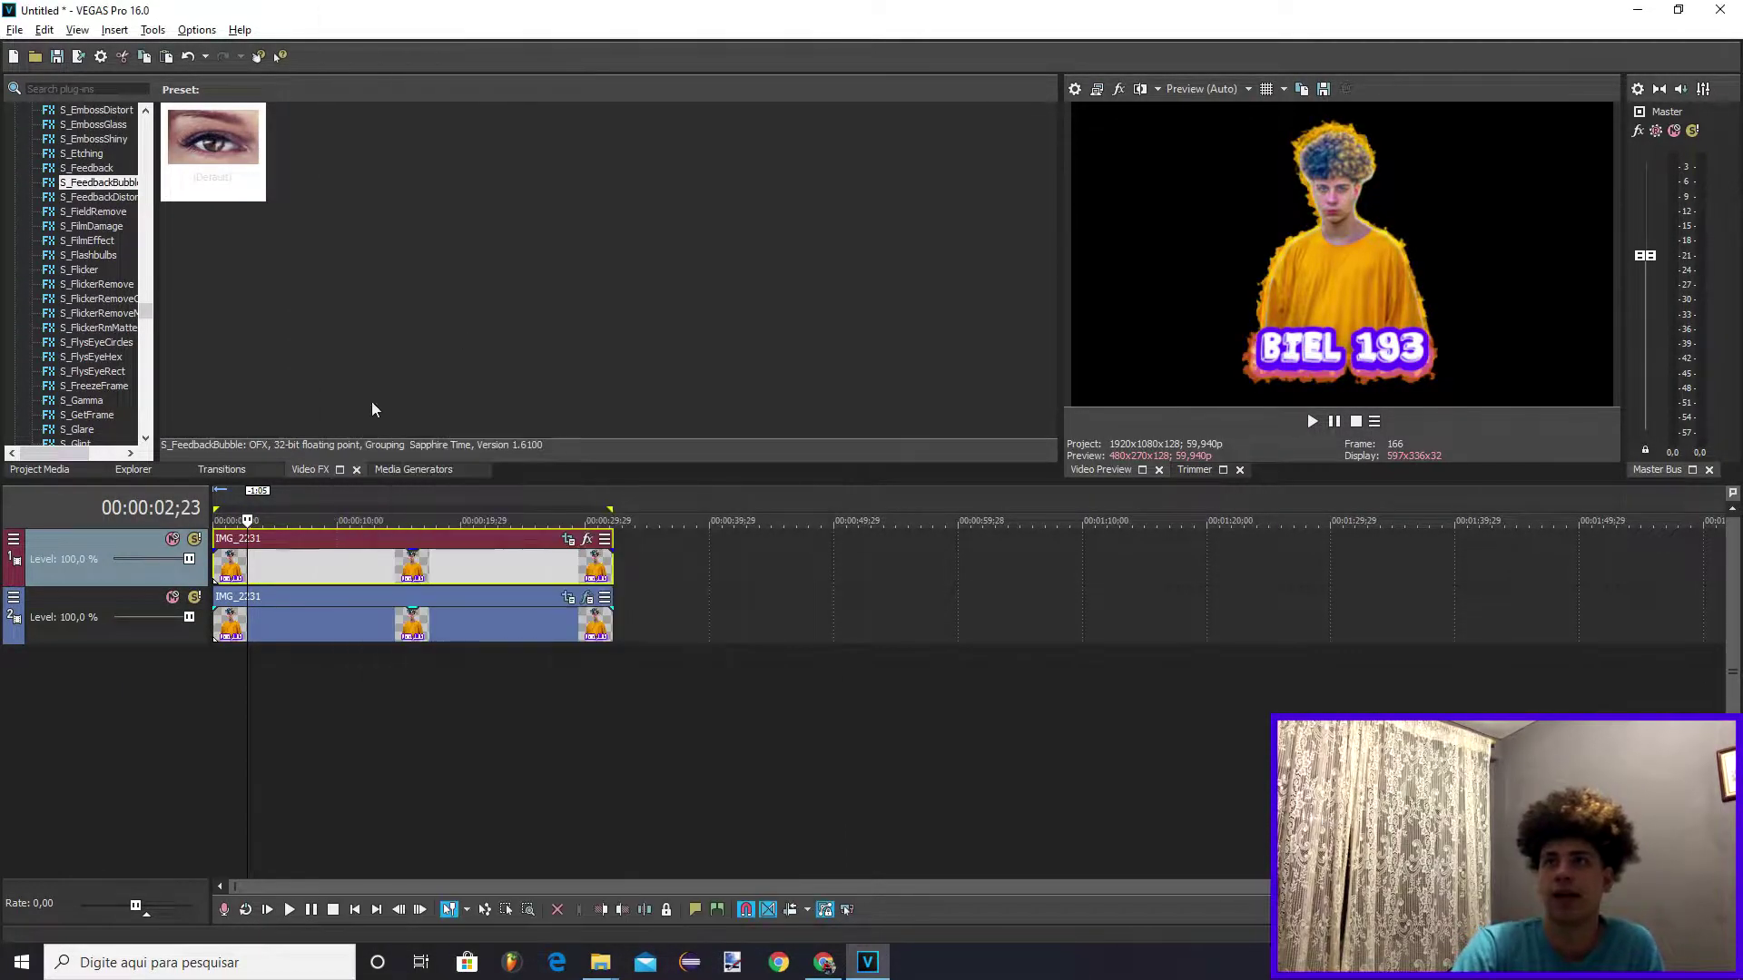
click(1313, 421)
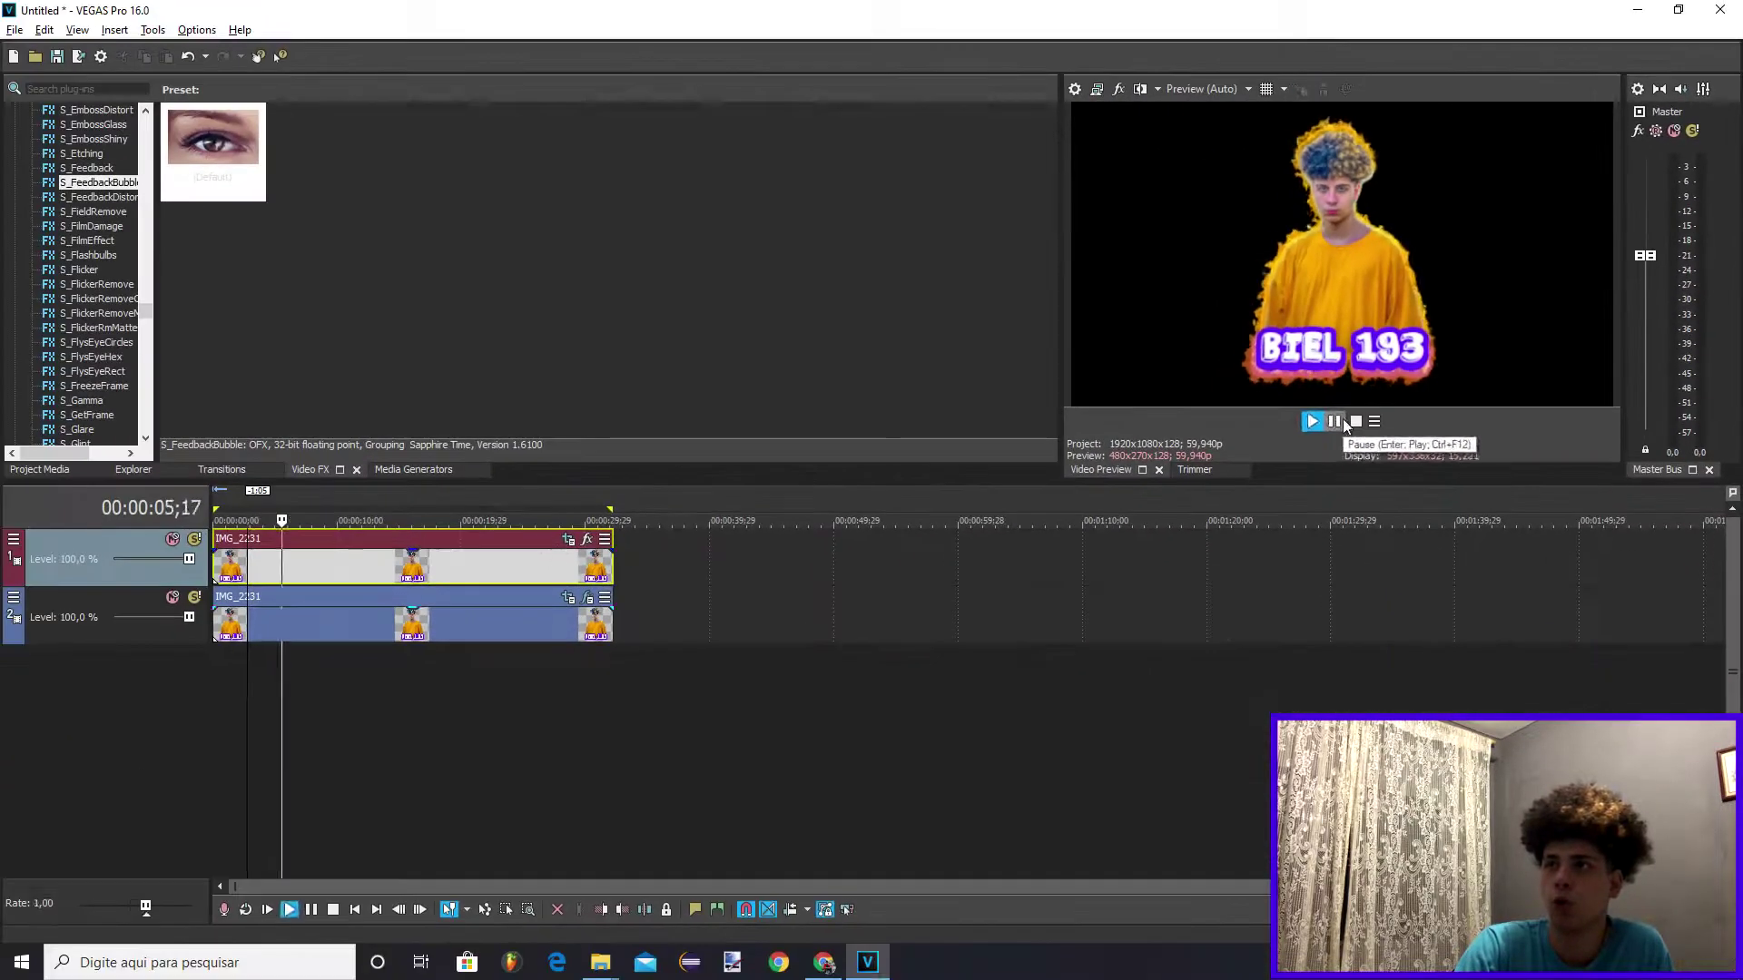
key(space)
Shrink the upper image slightly by enlarging its Pan/Crop frame to 2.611,0 by 2.611,0
click(570, 548)
drag(679, 622, 686, 633)
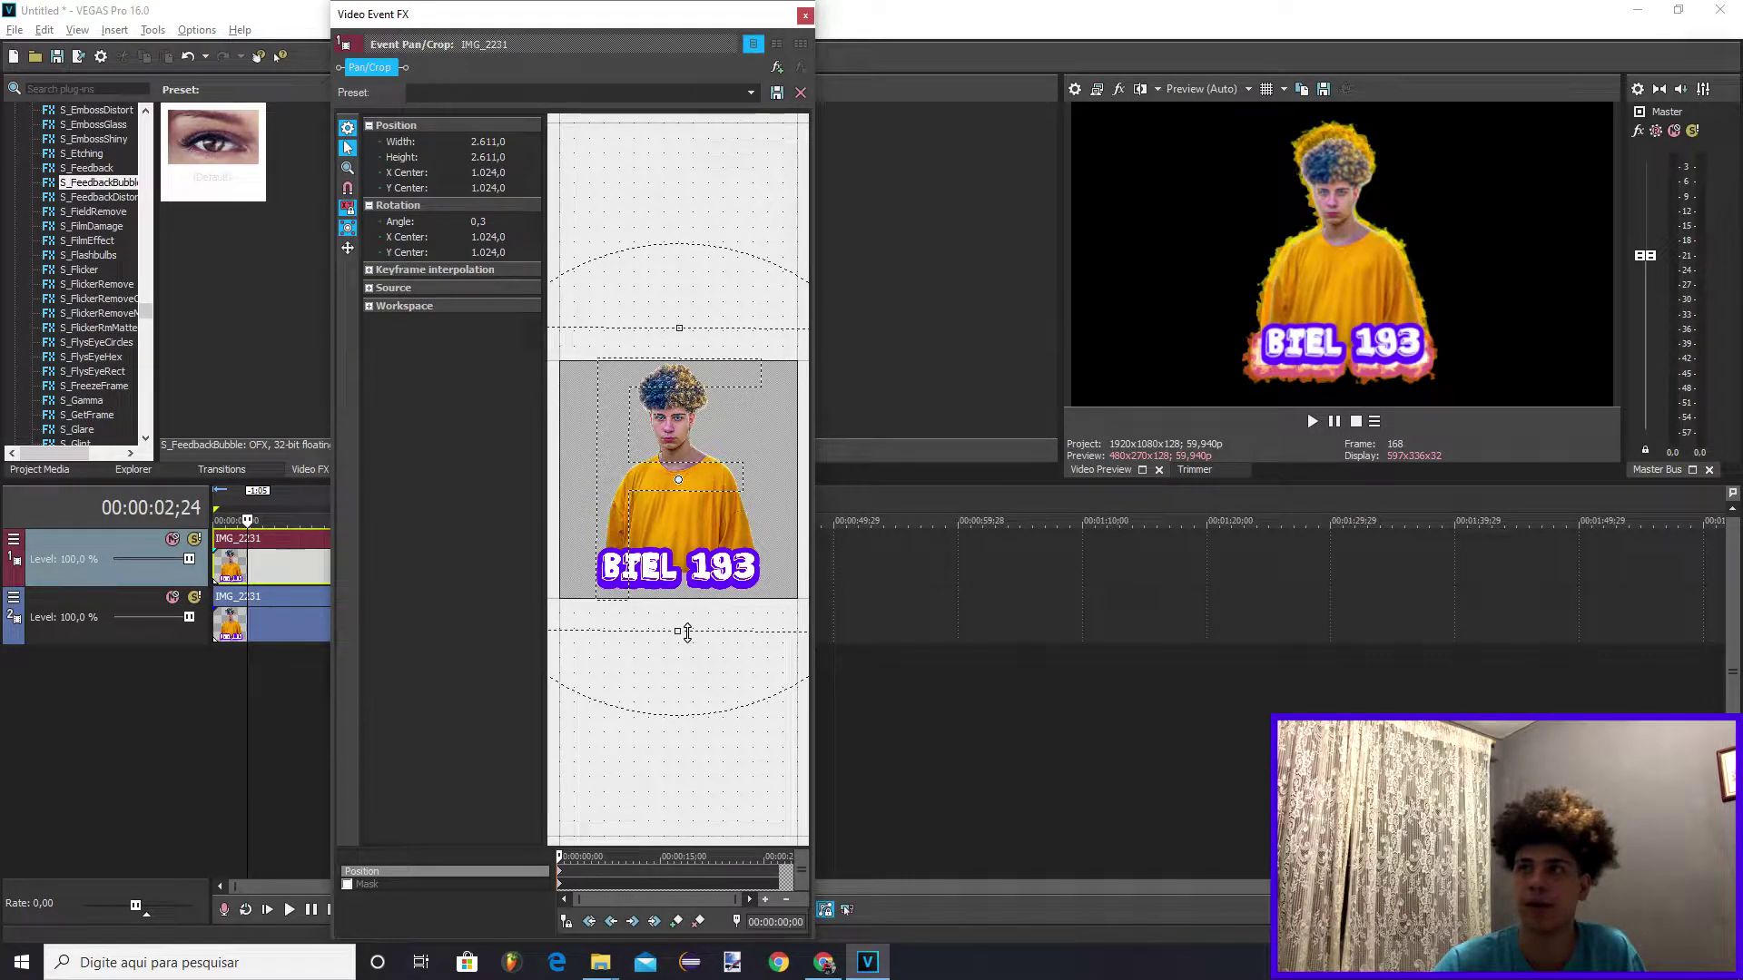
click(805, 16)
Preview the adjusted outline and select the whole loop region spanning both events
click(1334, 421)
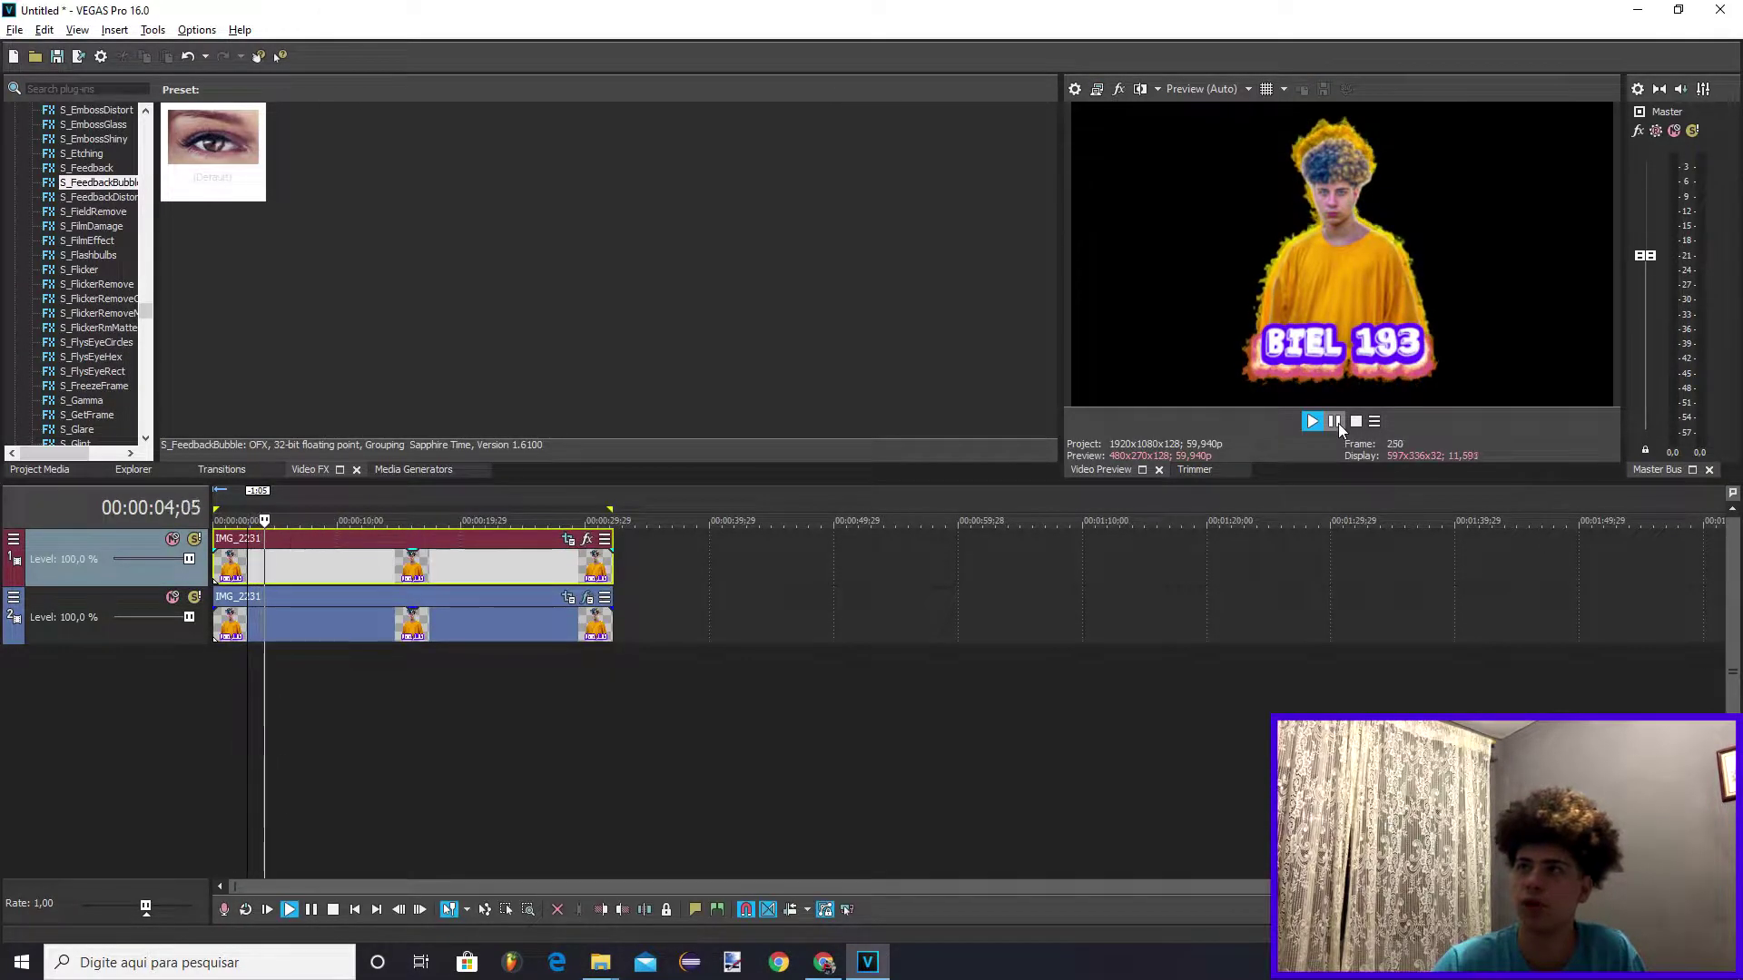
double_click(382, 506)
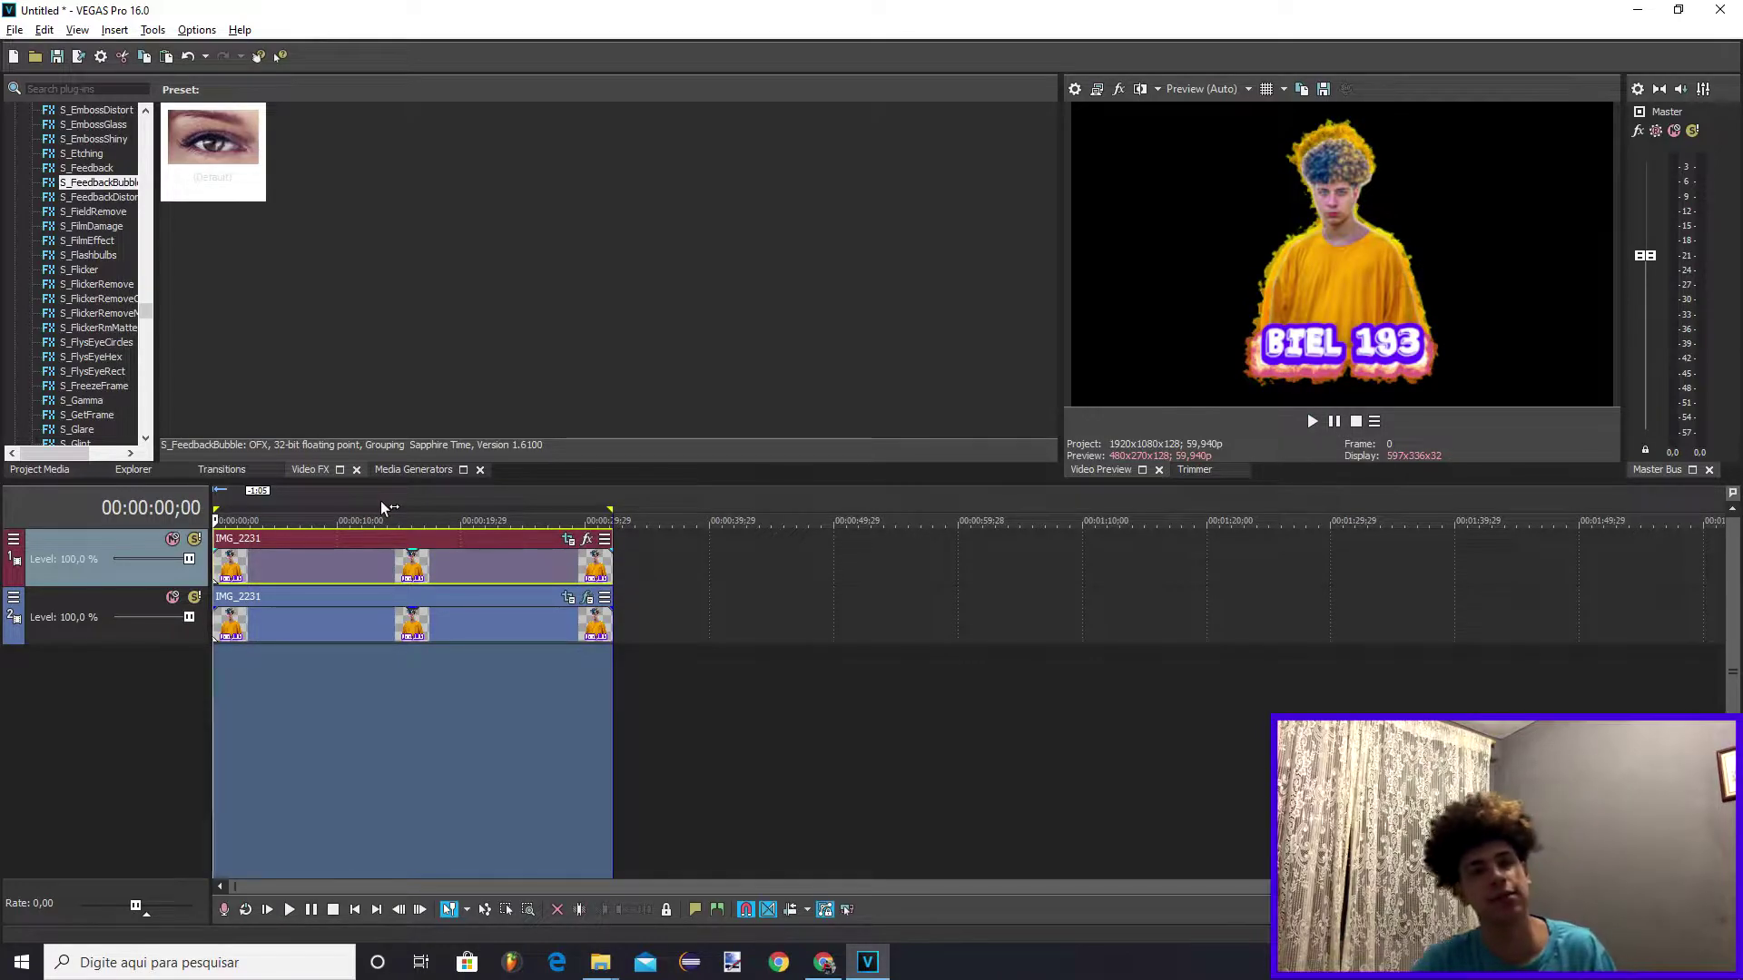